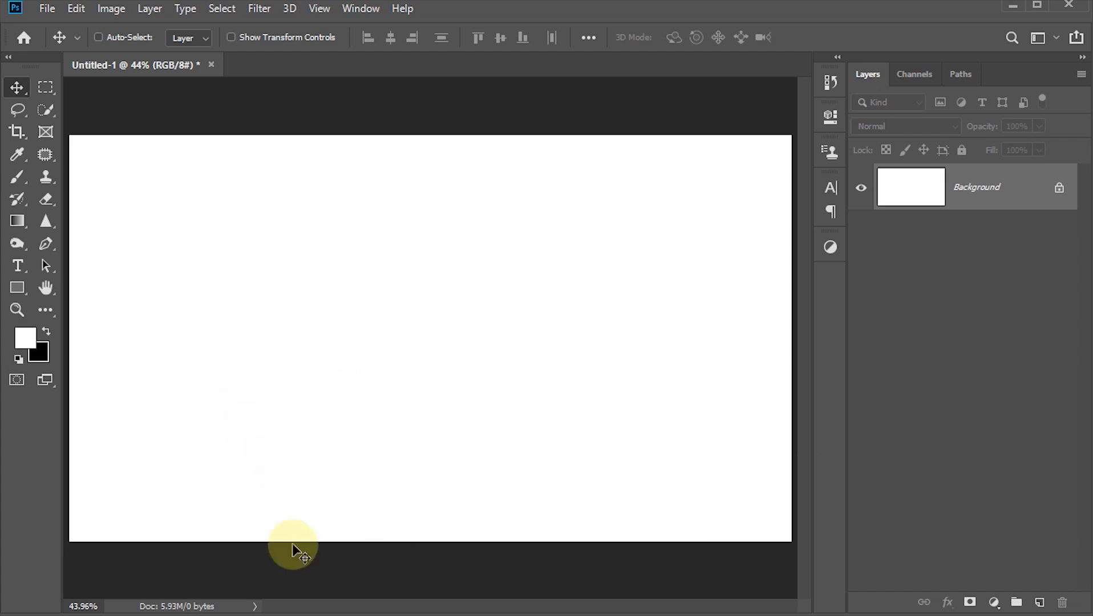
- Preview the beautiful-casual- photo from the 3D Pop Out effect folder and place it centred on the blank canvas
left_click(293, 565)
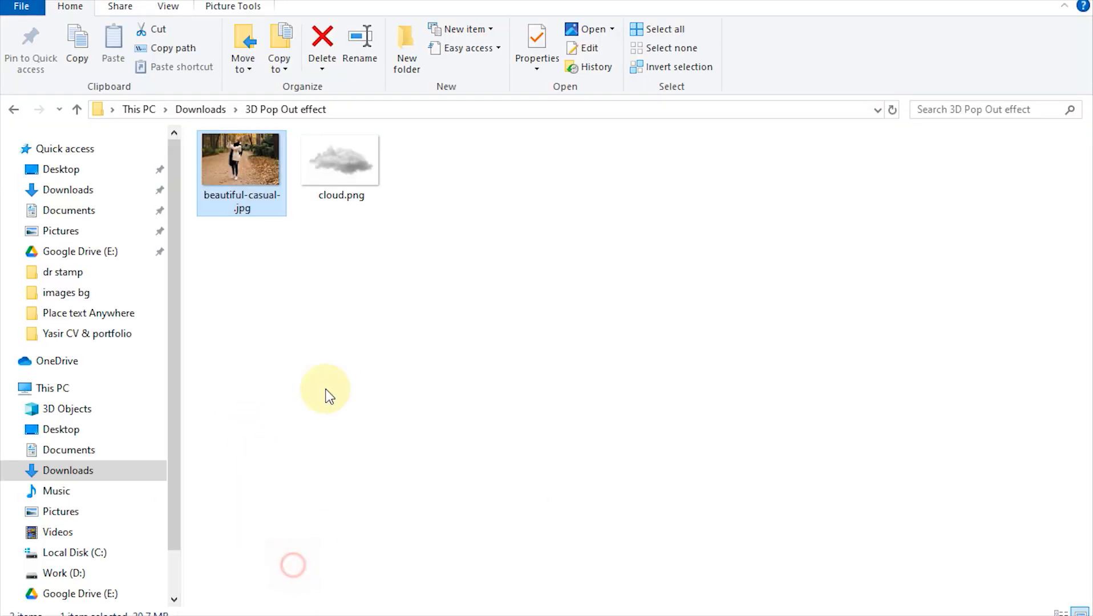
double_click(264, 173)
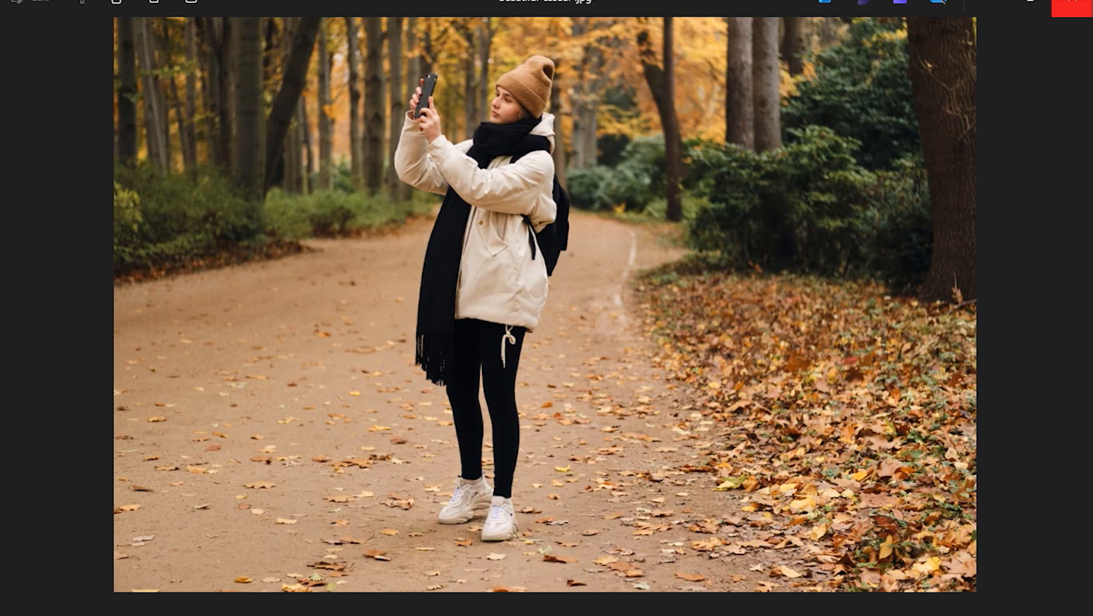
left_click(1078, 8)
left_click_drag(225, 137, 417, 337)
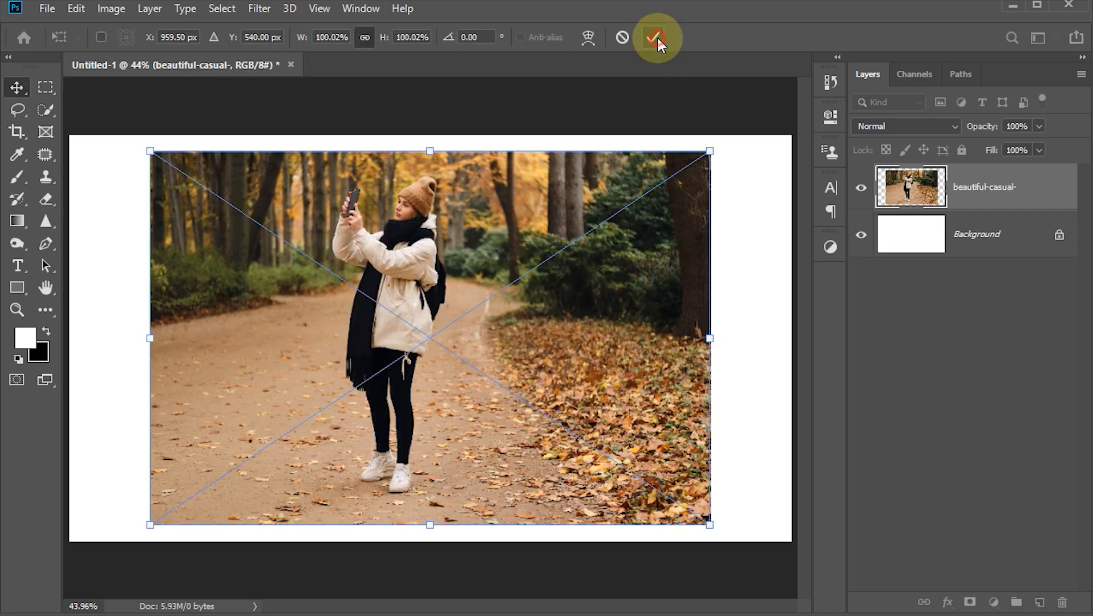
left_click(656, 38)
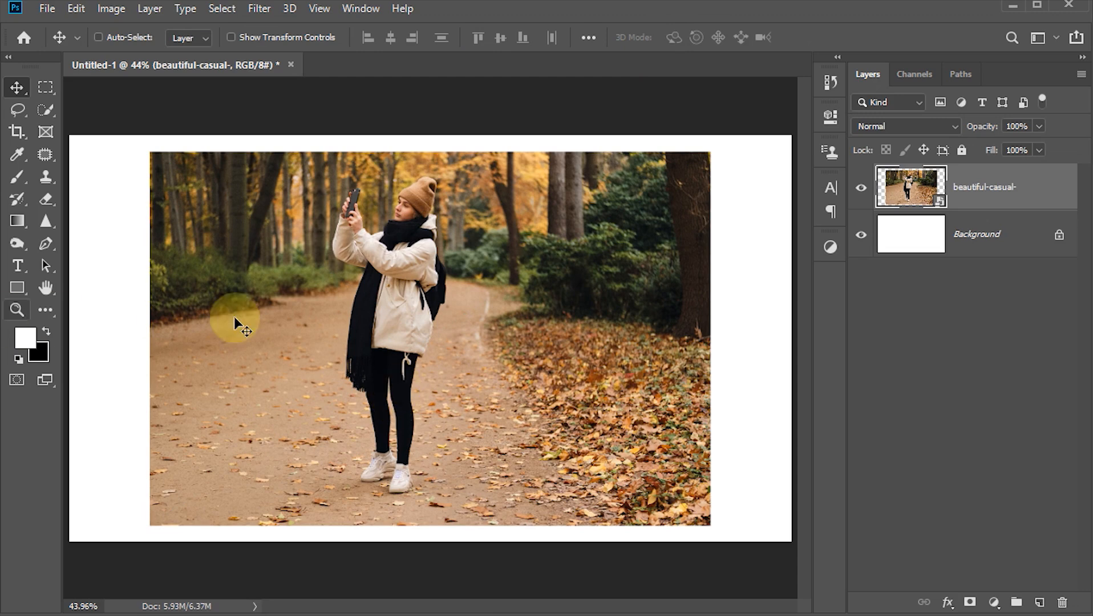
- Draw a white rectangle without stroke, about 715 by 196 px, over the woman's feet
left_click(17, 287)
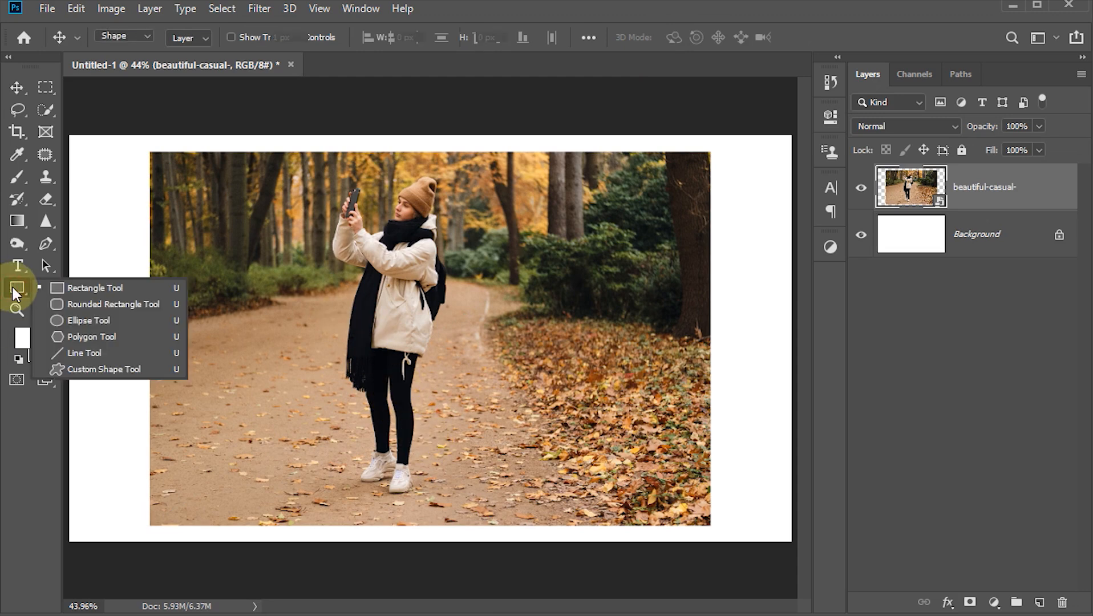
left_click(94, 292)
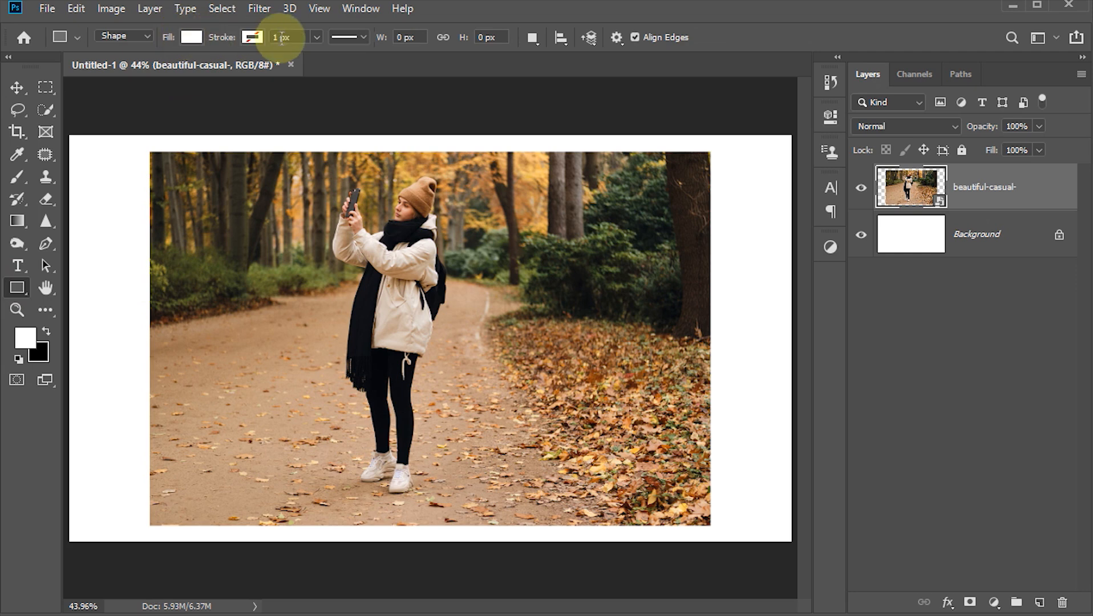
left_click(253, 41)
left_click(195, 70)
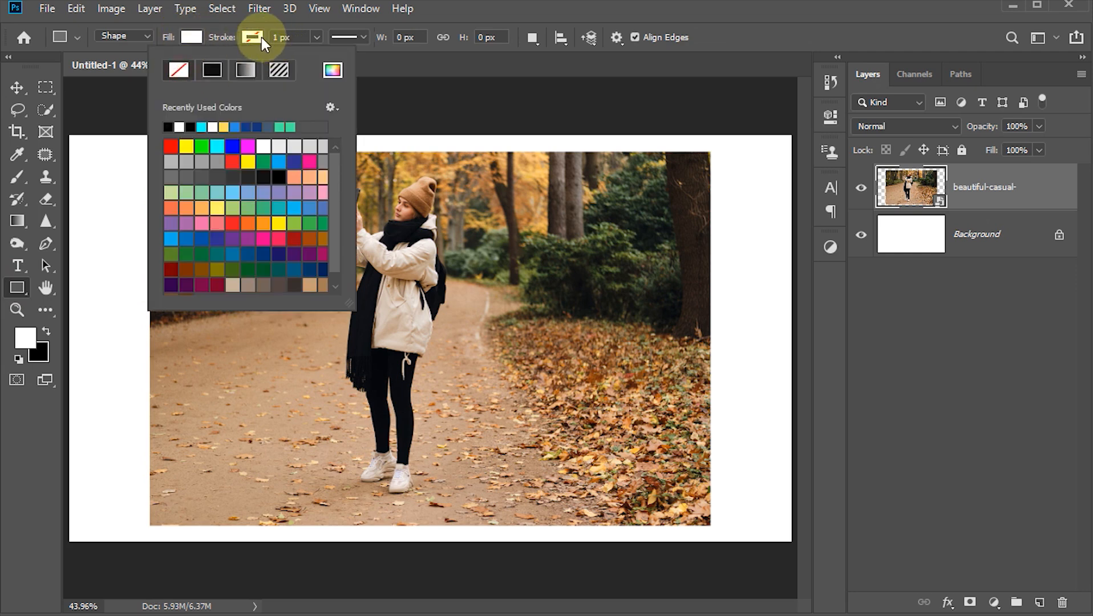
left_click(261, 38)
mouse_move(288, 396)
left_mouse_down()
mouse_move(434, 451)
mouse_move(473, 452)
mouse_move(502, 468)
mouse_move(507, 495)
mouse_move(531, 496)
left_mouse_up()
left_click(832, 116)
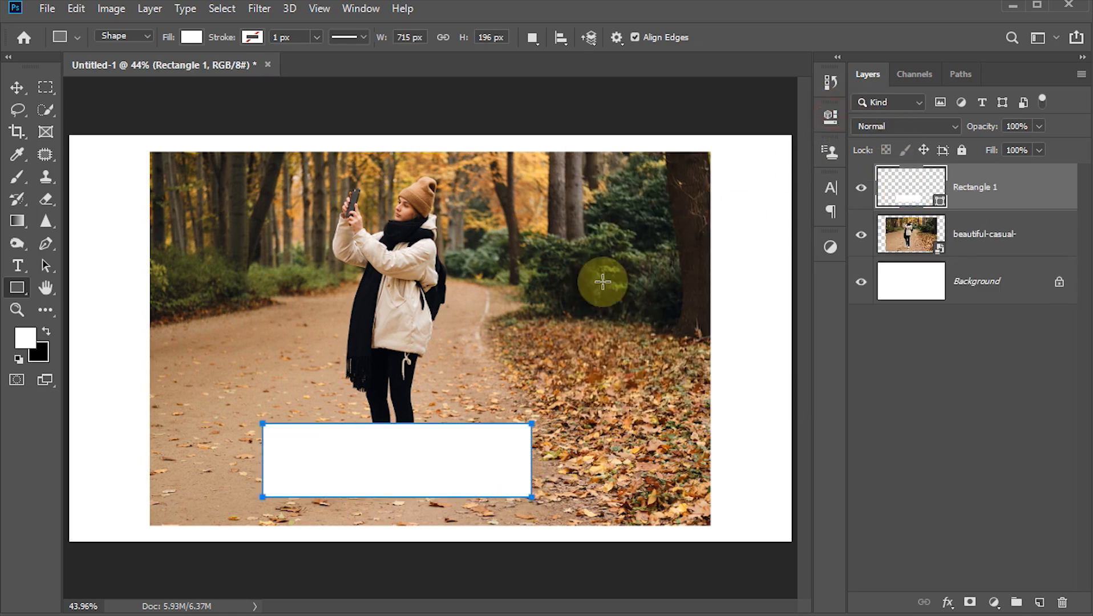
- Duplicate the rectangle layer and recolour the copy to #ff5454
left_click(17, 89)
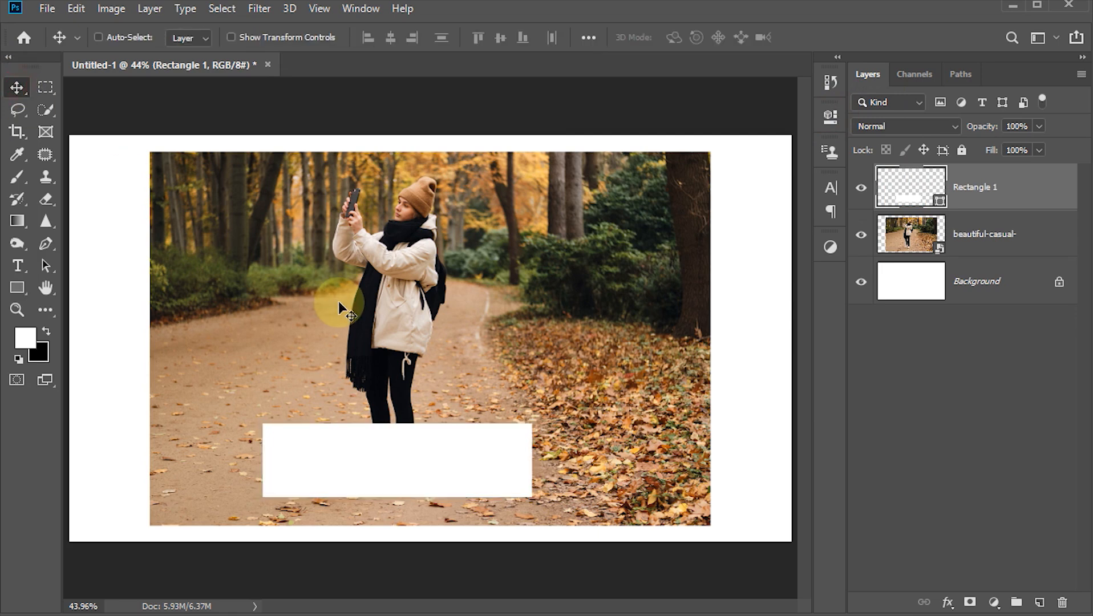
key("ctrl+j")
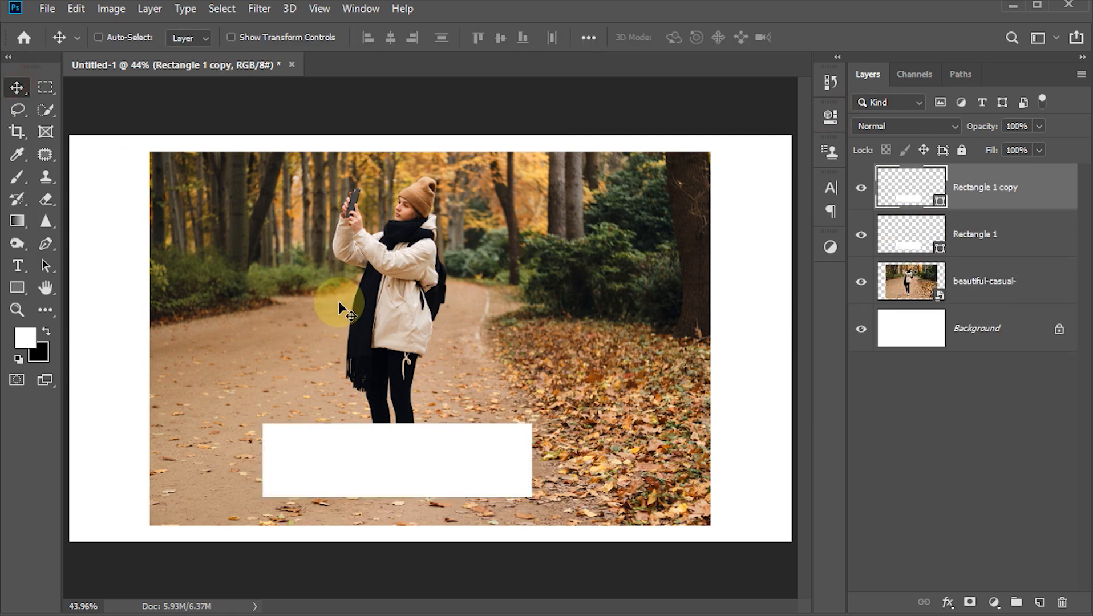
double_click(911, 187)
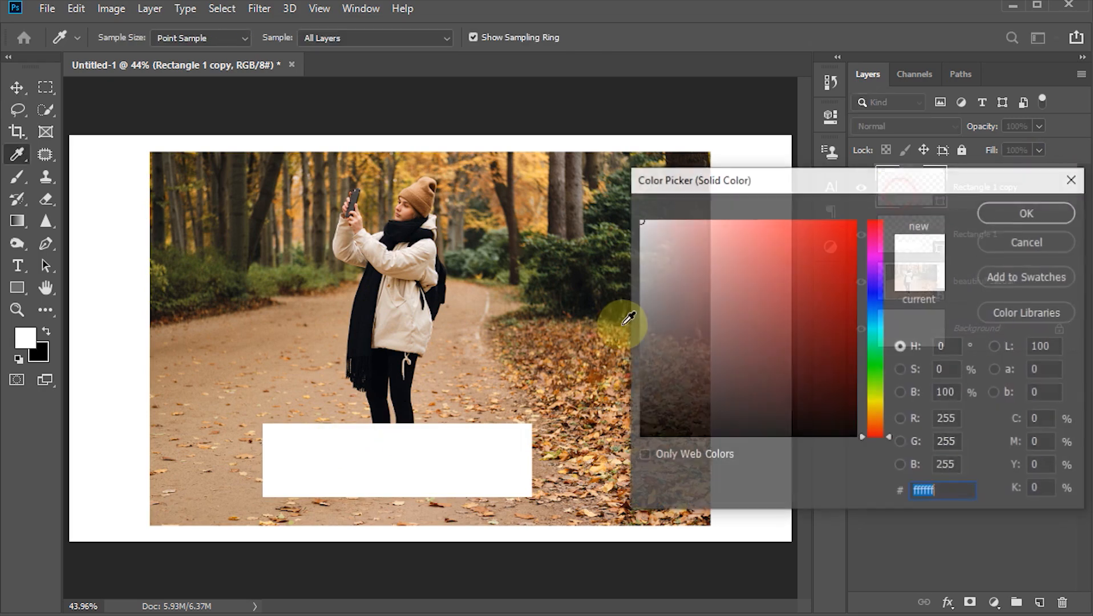
left_click_drag(752, 261, 785, 170)
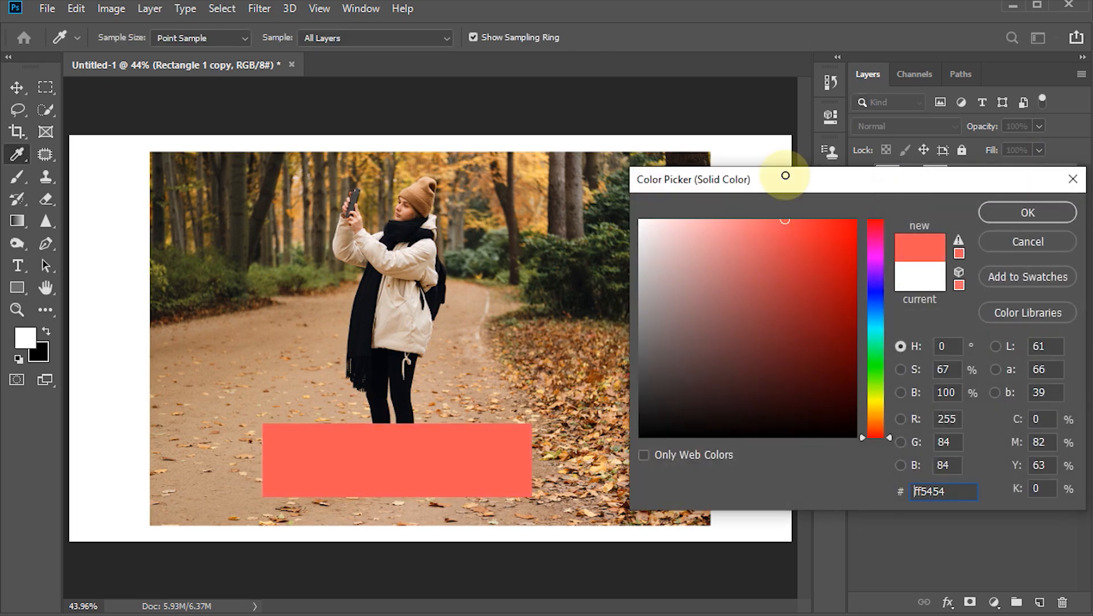
left_click(1027, 212)
- Scale the red rectangle about its centre to about 95% width and 80% height, leaving an even white border around it
scroll(397, 420, "up", 3)
key("ctrl")
key("ctrl+t")
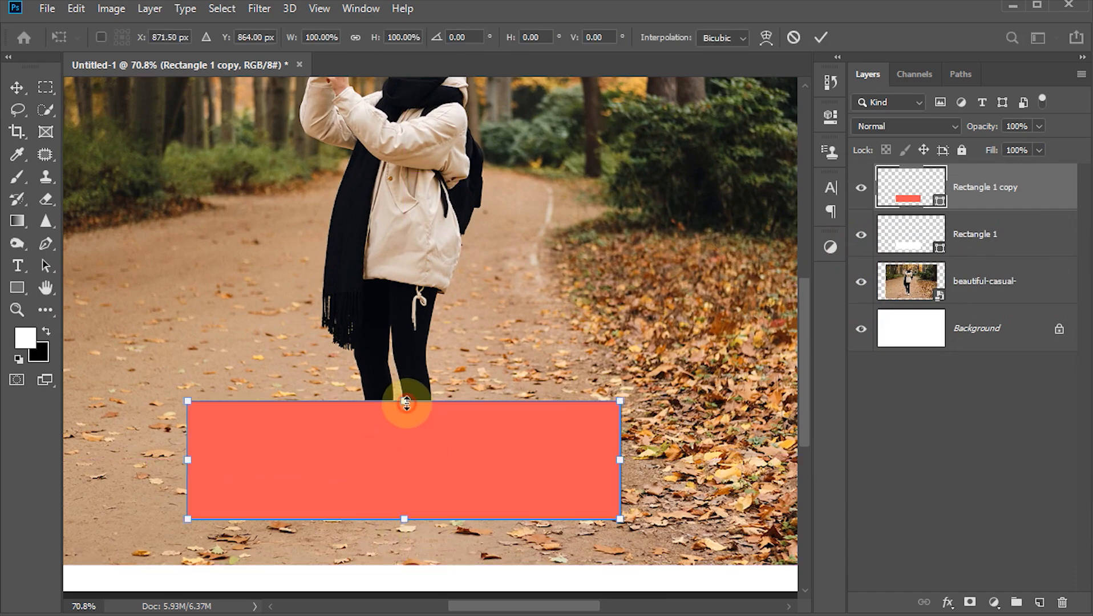
left_click_drag(406, 403, 406, 415)
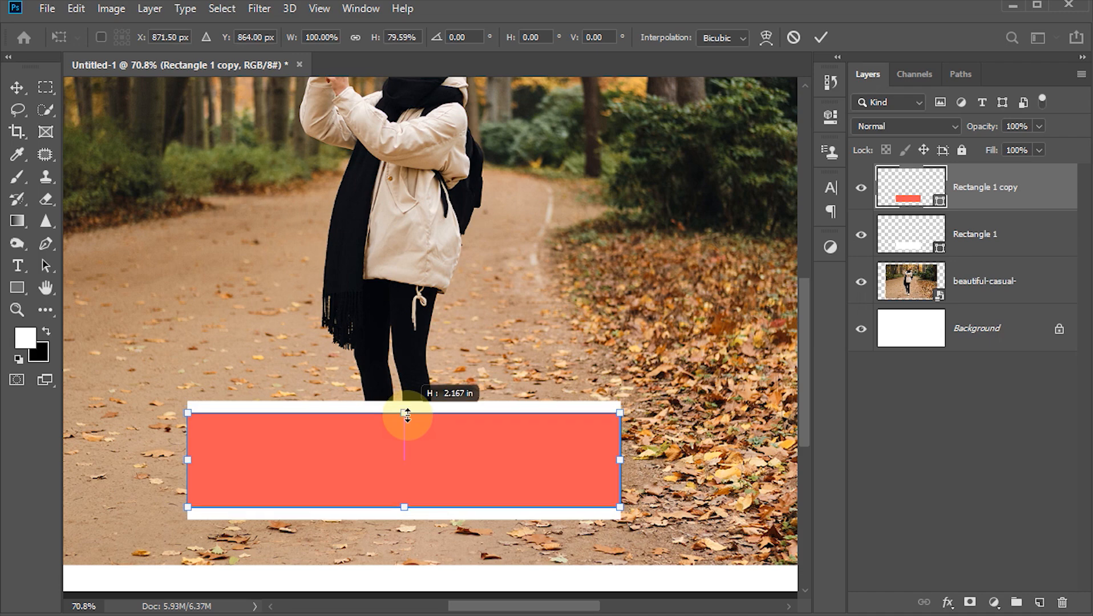
left_click_drag(620, 459, 610, 460)
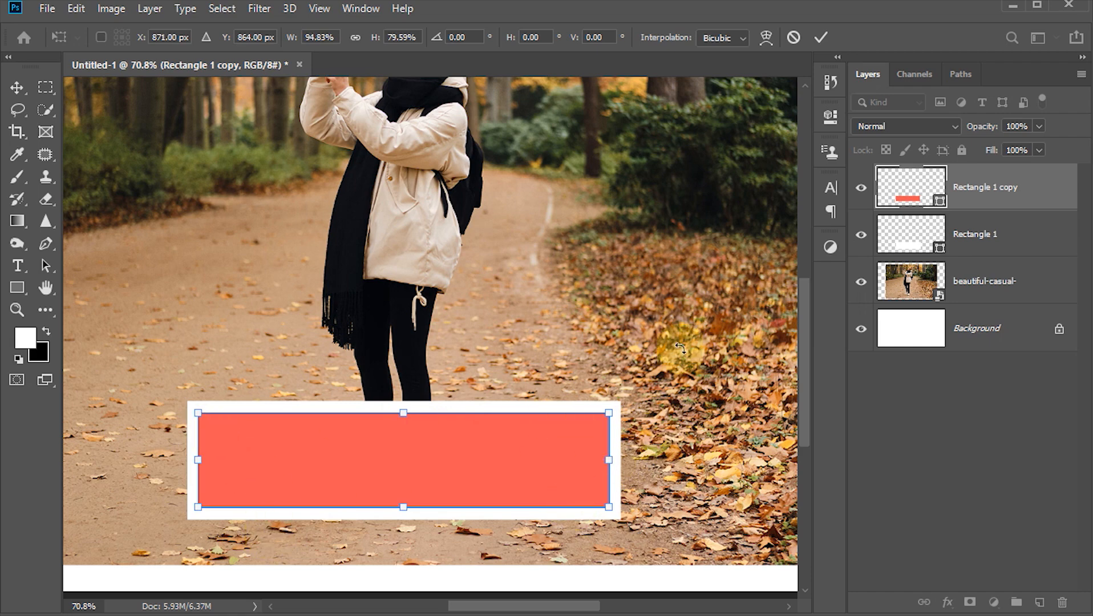
left_click(820, 36)
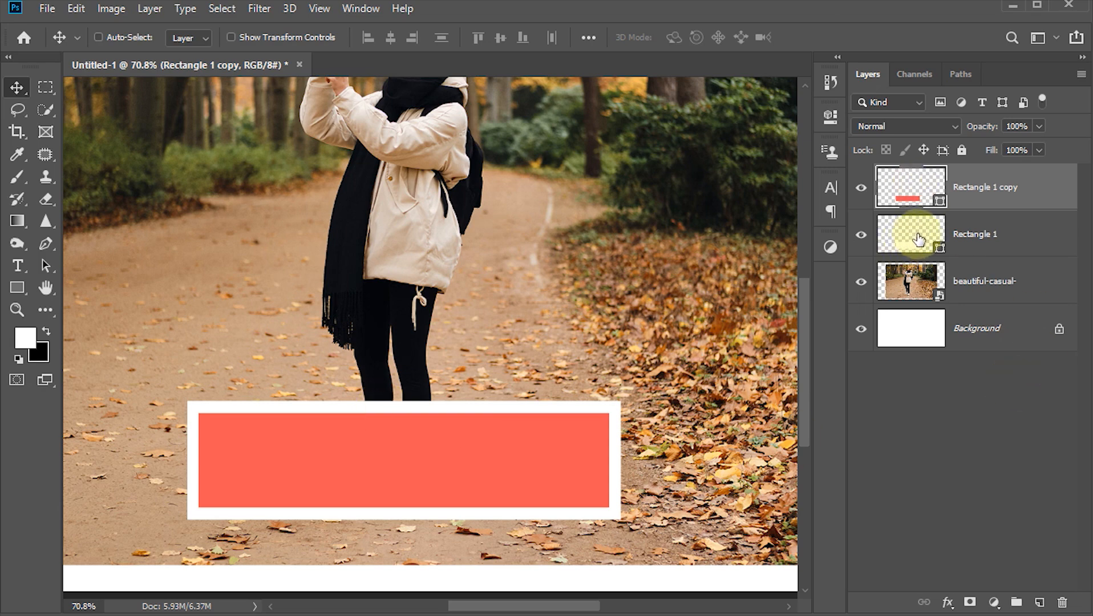
- Combine the red and white rectangle layers into one smart object
left_click(988, 233, "shift")
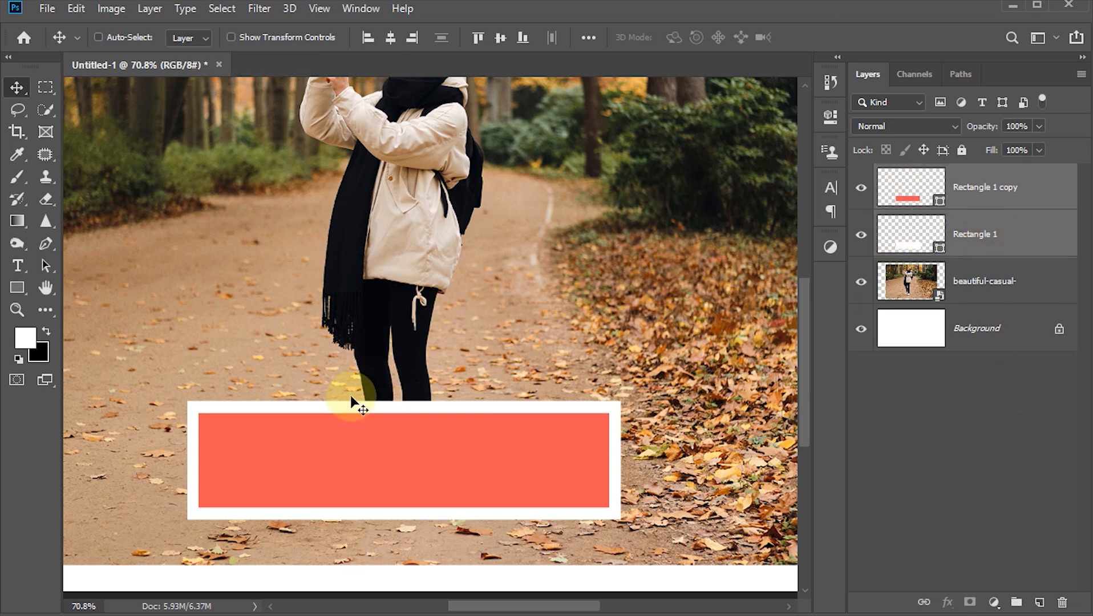
right_click(1047, 217)
left_click(884, 214)
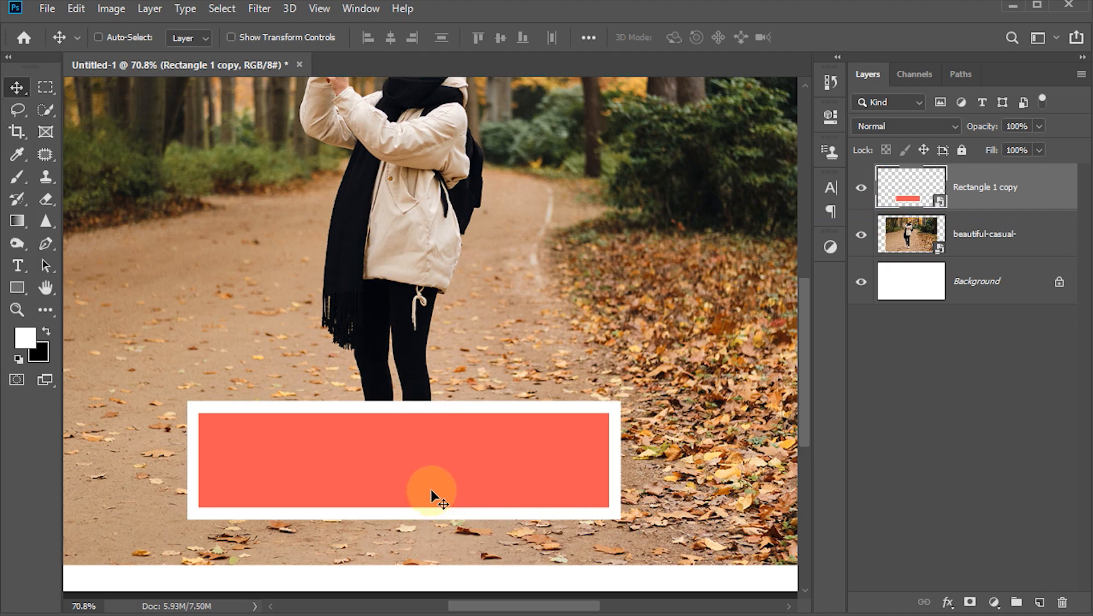
- Distort the framed rectangle into a ground-perspective trapezoid with a wider front edge, a narrower back edge and about 87% height
key("ctrl+t")
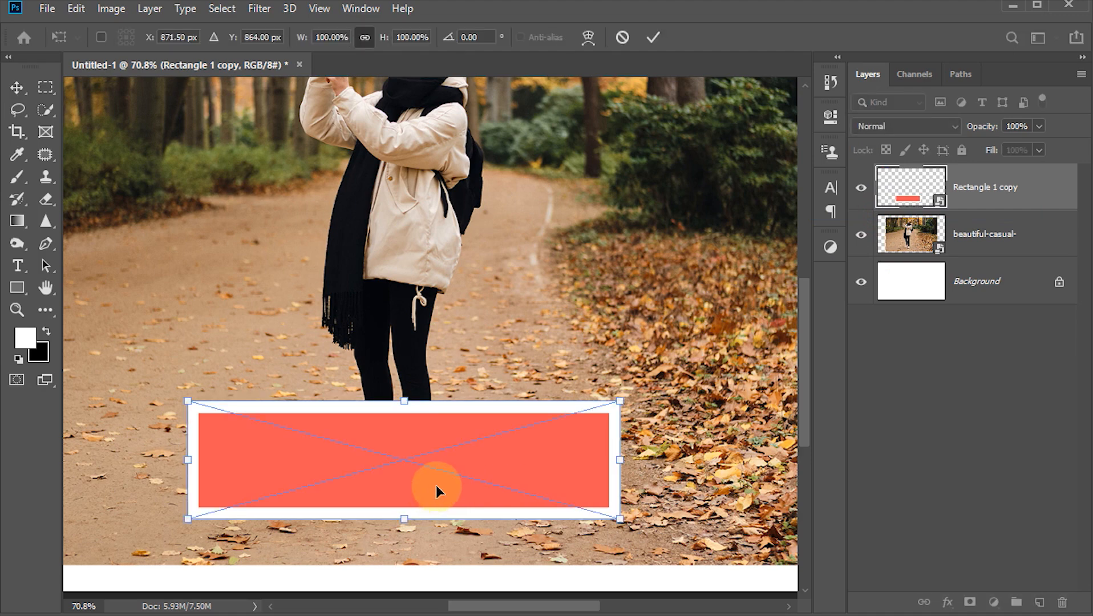
right_click(435, 485)
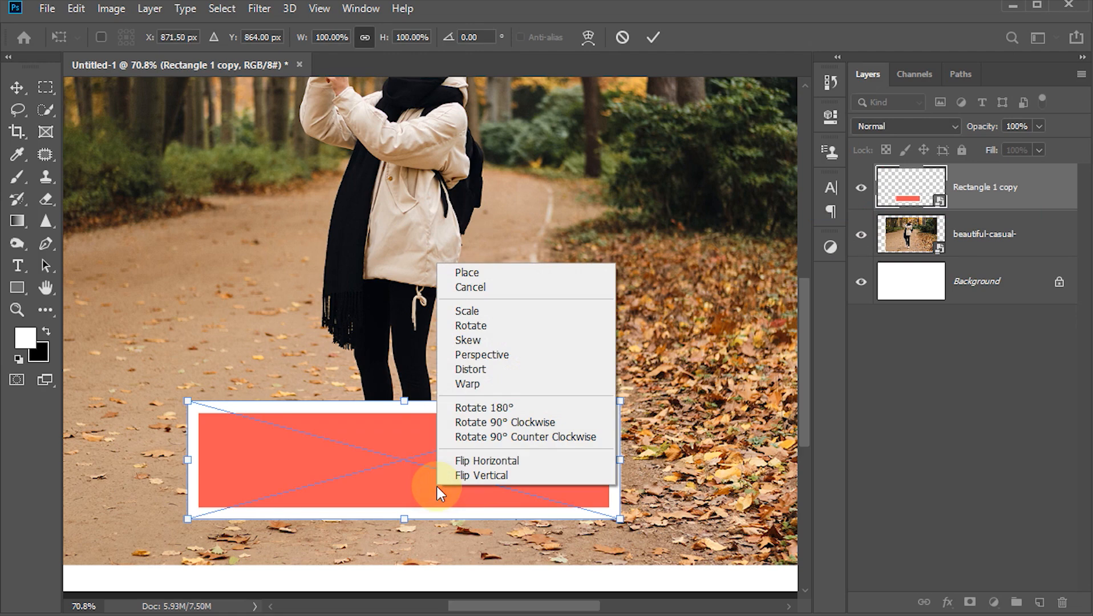
left_click(472, 373)
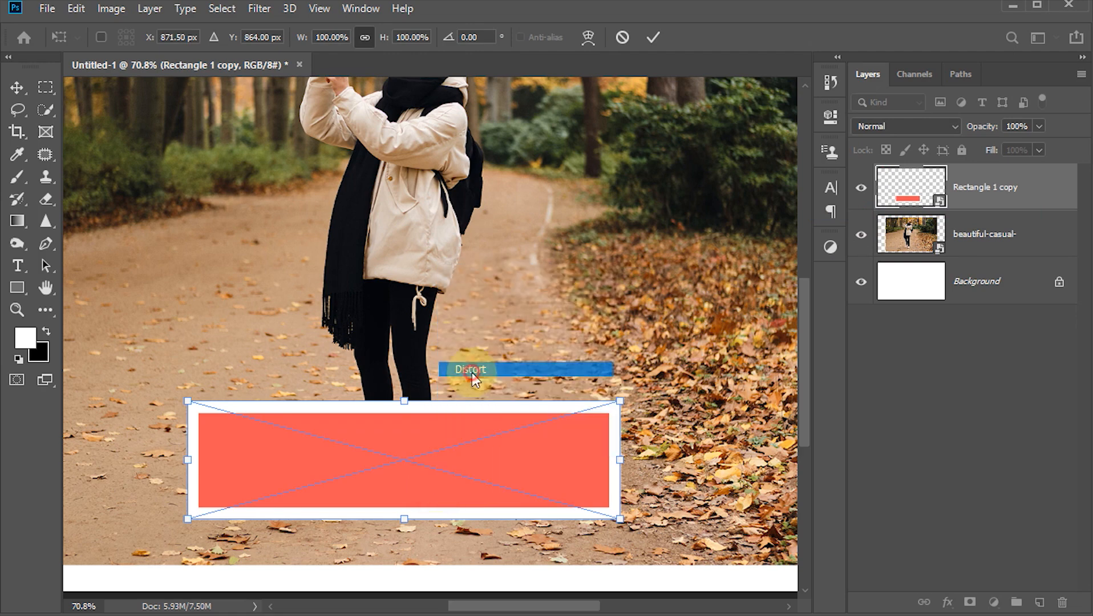
left_click_drag(190, 521, 166, 520)
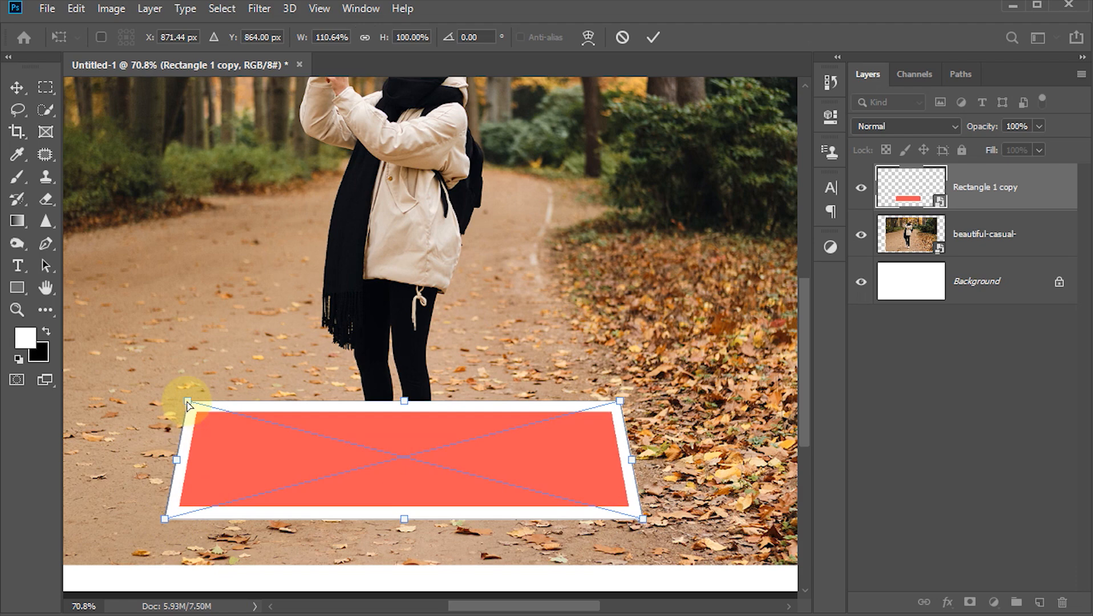
left_click_drag(189, 405, 210, 406)
left_click_drag(406, 404, 405, 419)
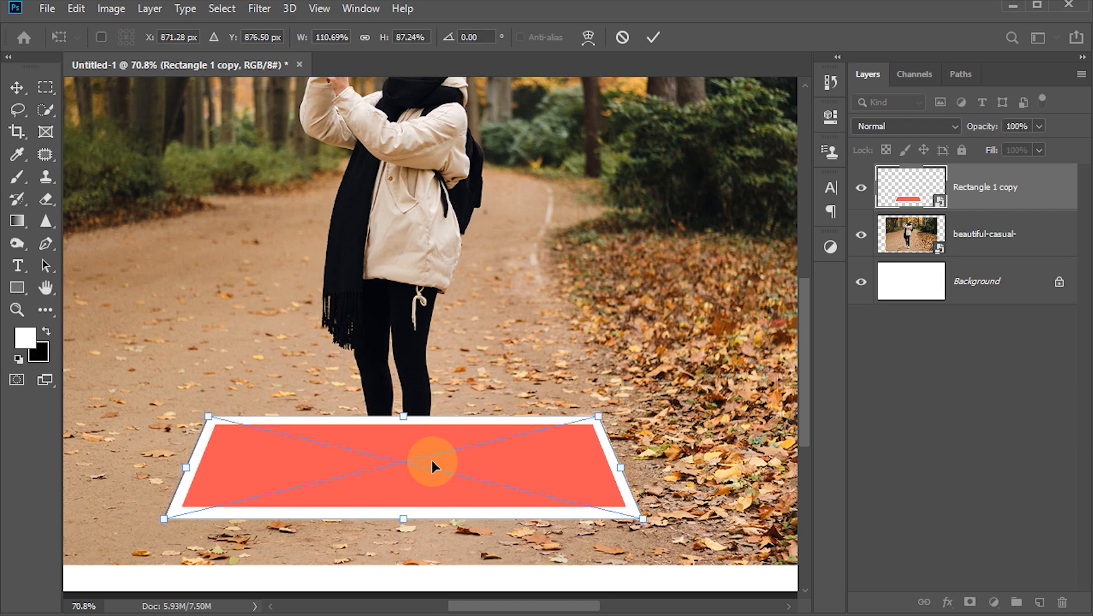
left_click(653, 37)
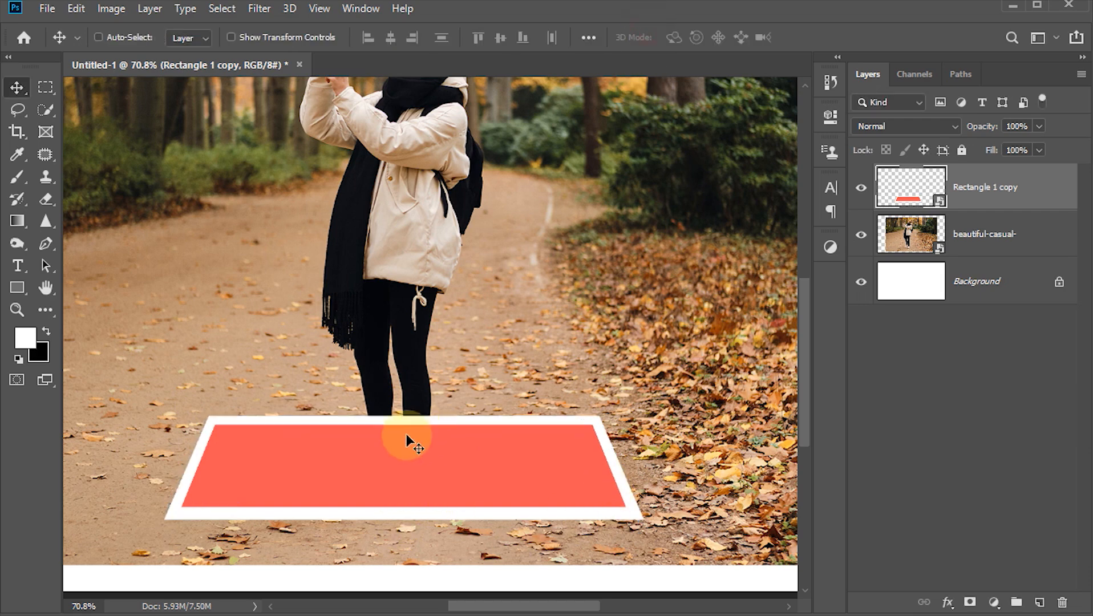
- Warp the framed trapezoid by raising its four corners so the front and back edges curve like a bent photo print
key("ctrl+t")
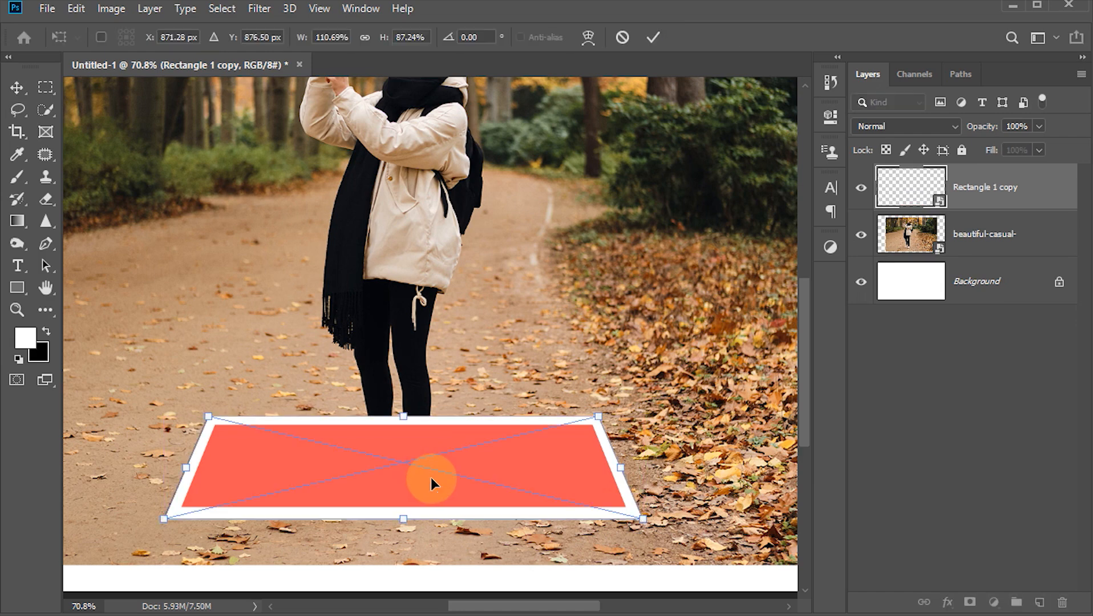
right_click(431, 470)
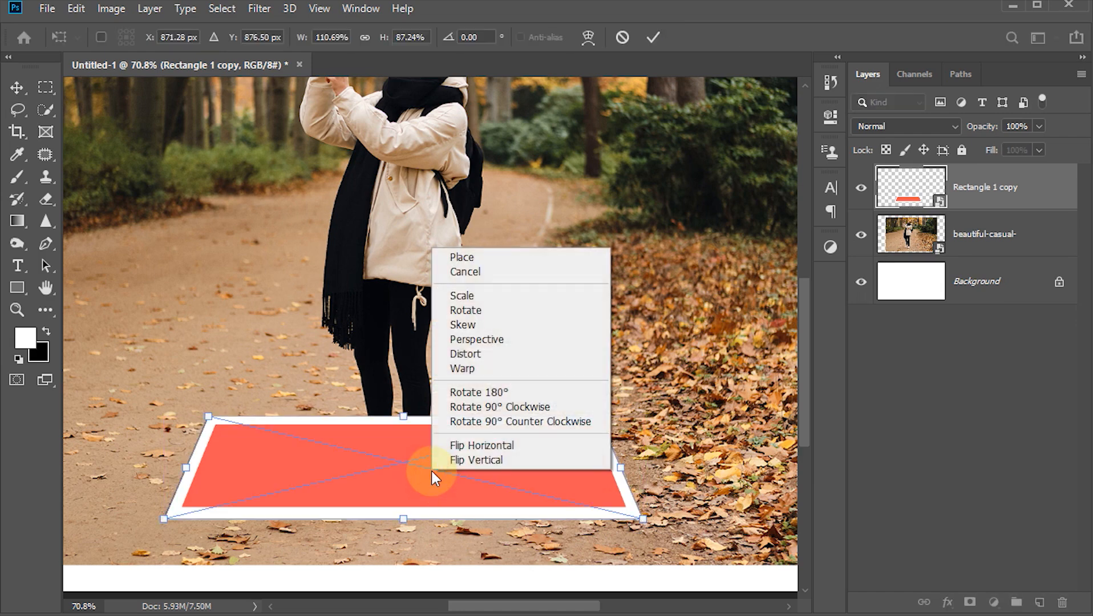
left_click(476, 369)
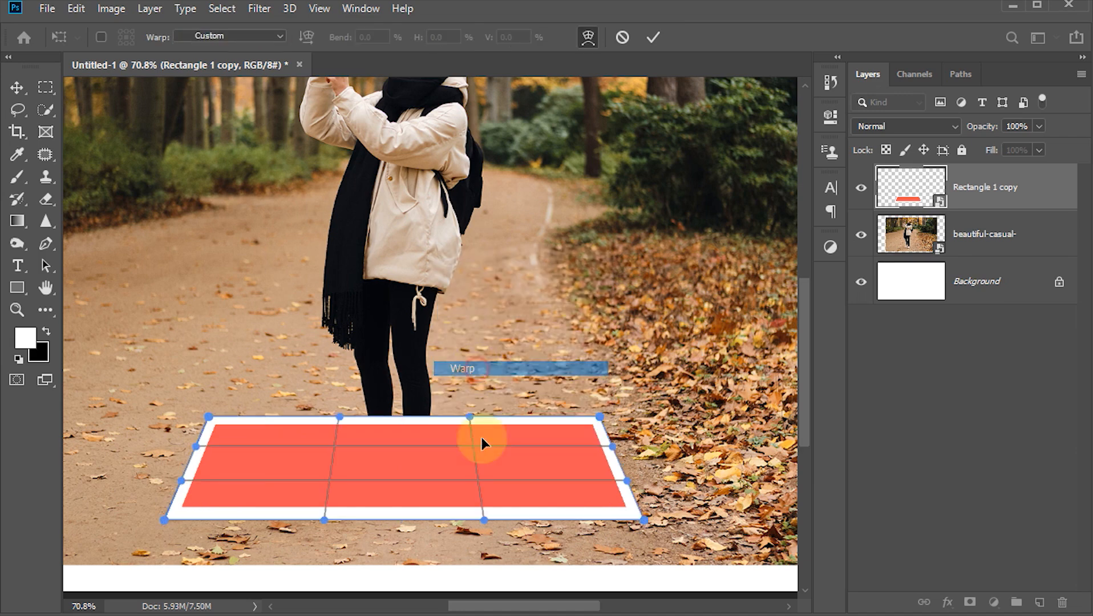
left_click_drag(641, 521, 643, 494)
left_click_drag(164, 519, 170, 498)
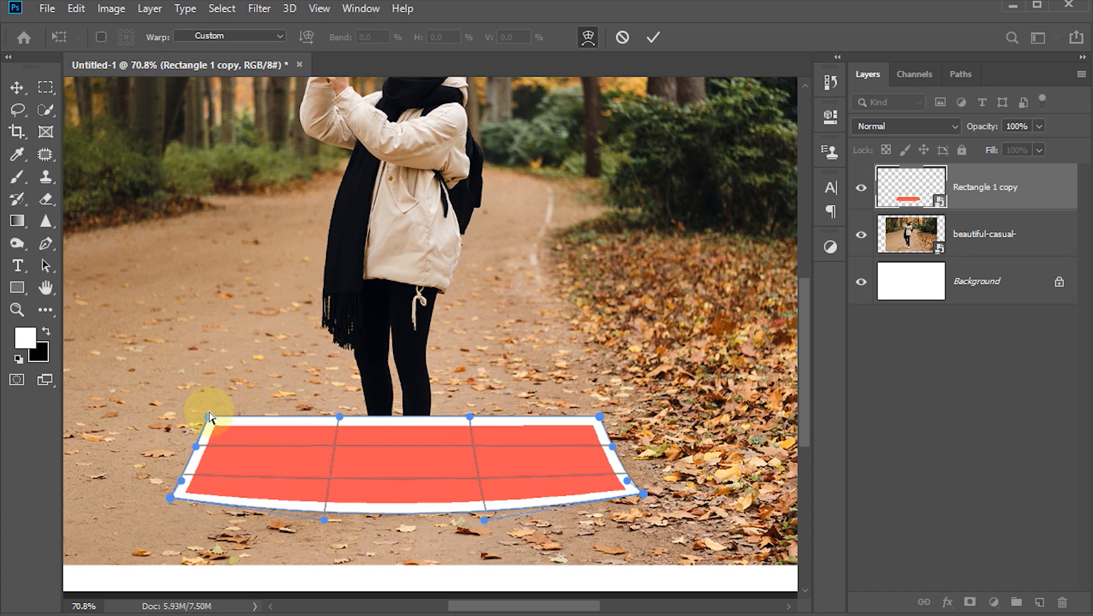
left_click_drag(208, 416, 199, 407)
left_click_drag(599, 418, 602, 406)
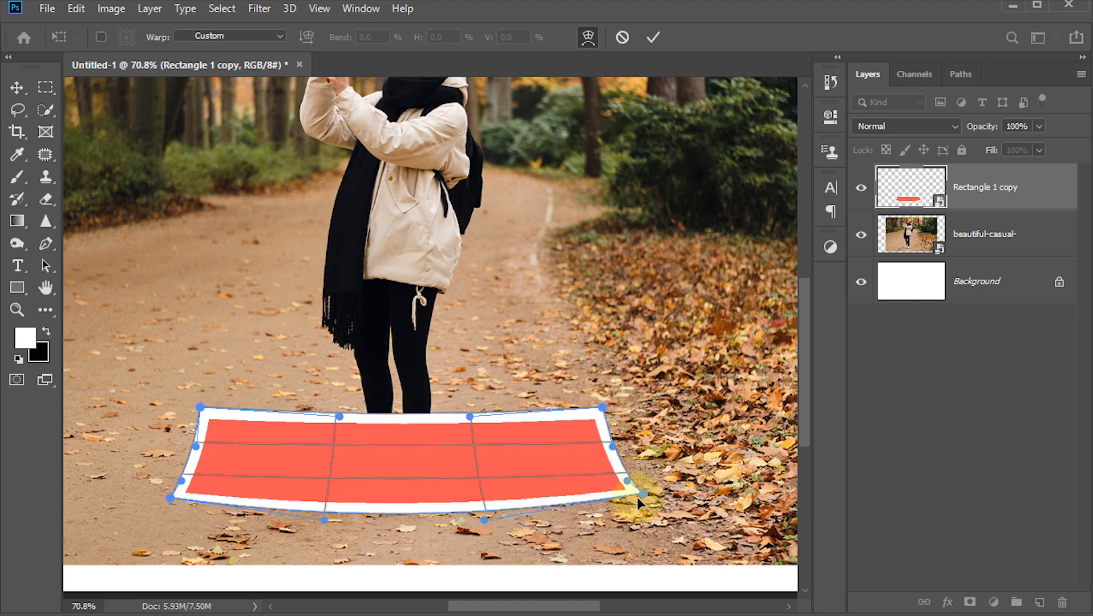
left_click_drag(643, 494, 646, 494)
left_click_drag(178, 497, 167, 495)
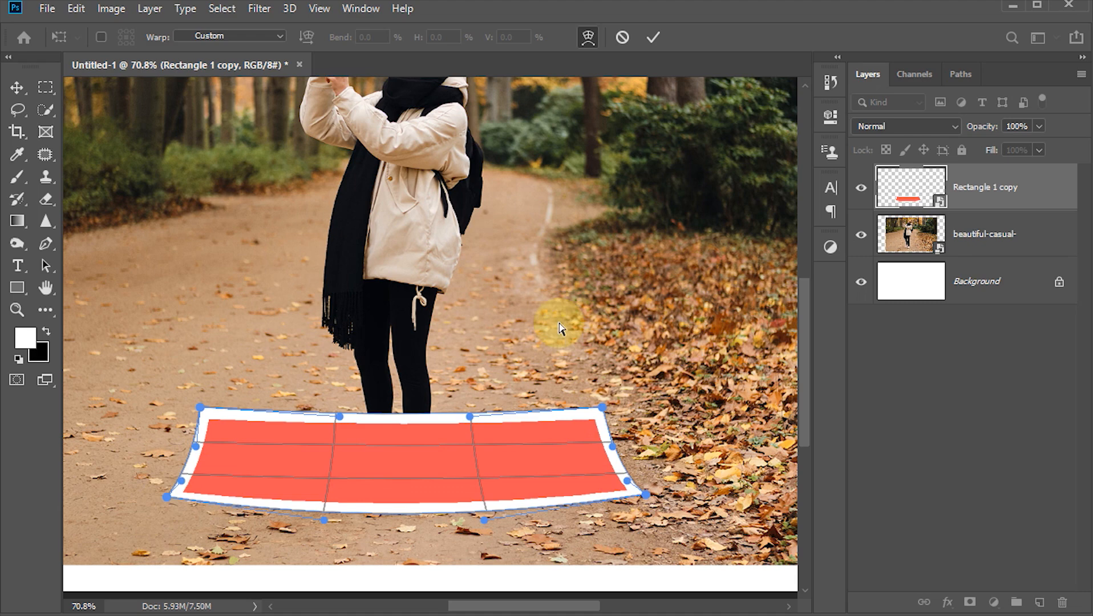
left_click(651, 37)
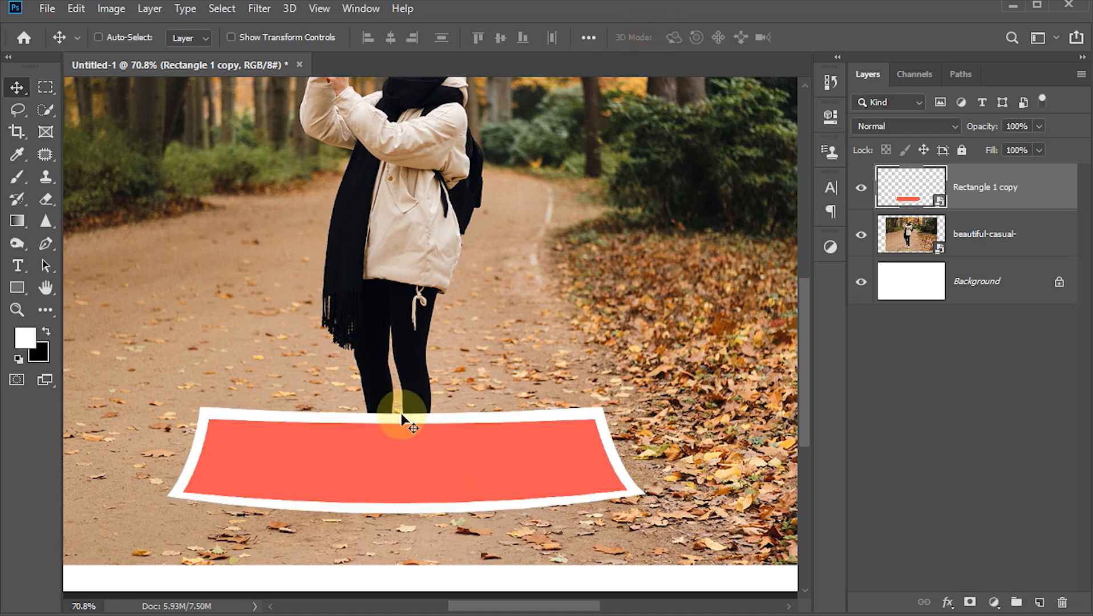
key("ctrl+0")
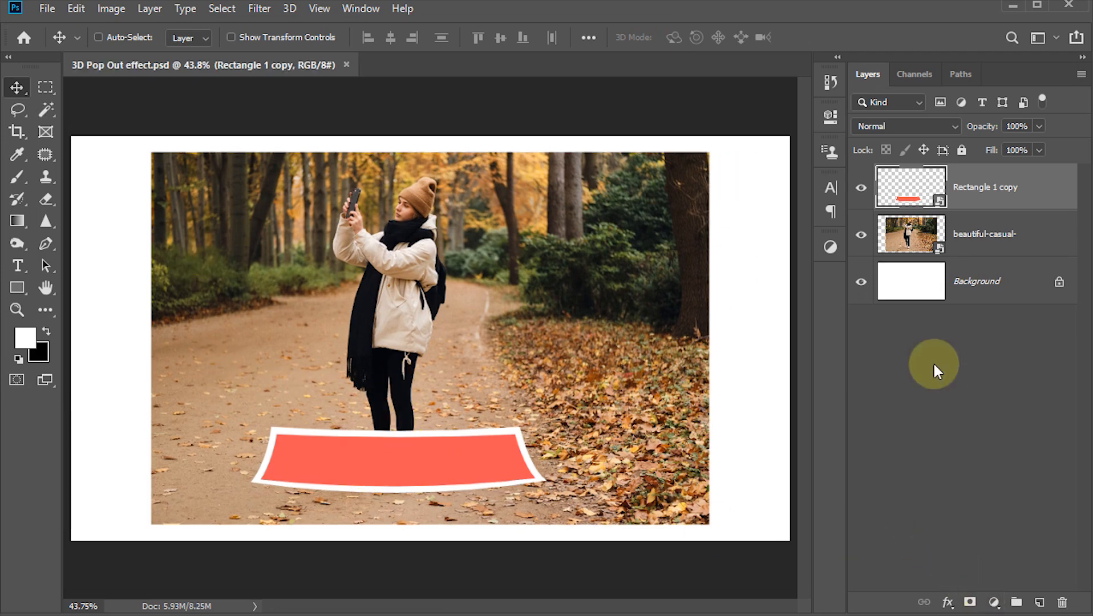
- Add a light grey #d4d4d4 solid colour fill layer directly above the Background layer
left_click(924, 294)
left_click(994, 602)
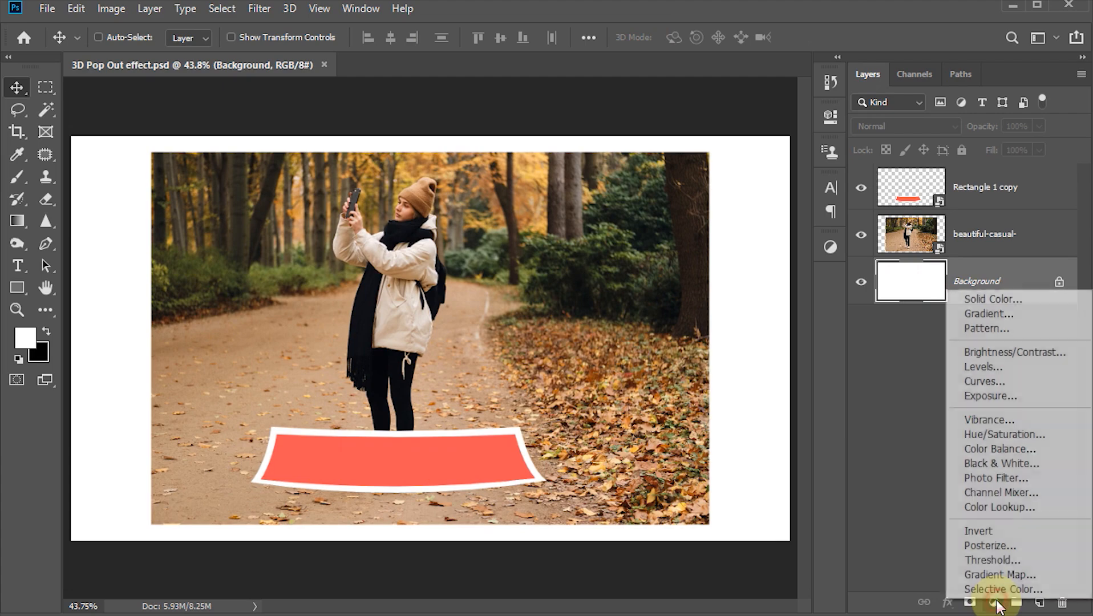
left_click(989, 297)
left_click_drag(687, 288, 585, 256)
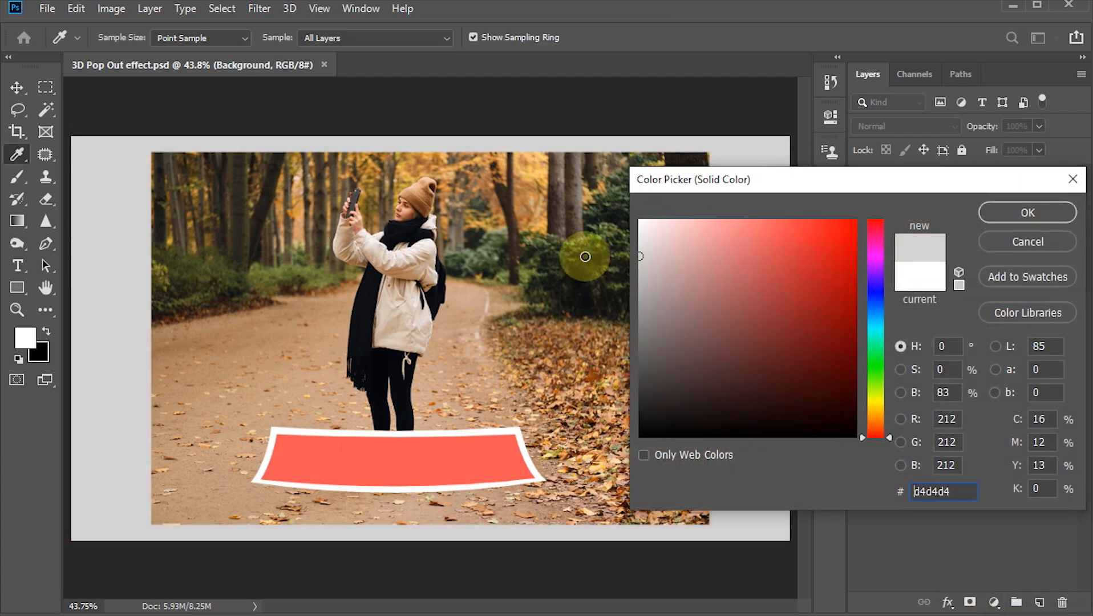
left_click(1036, 217)
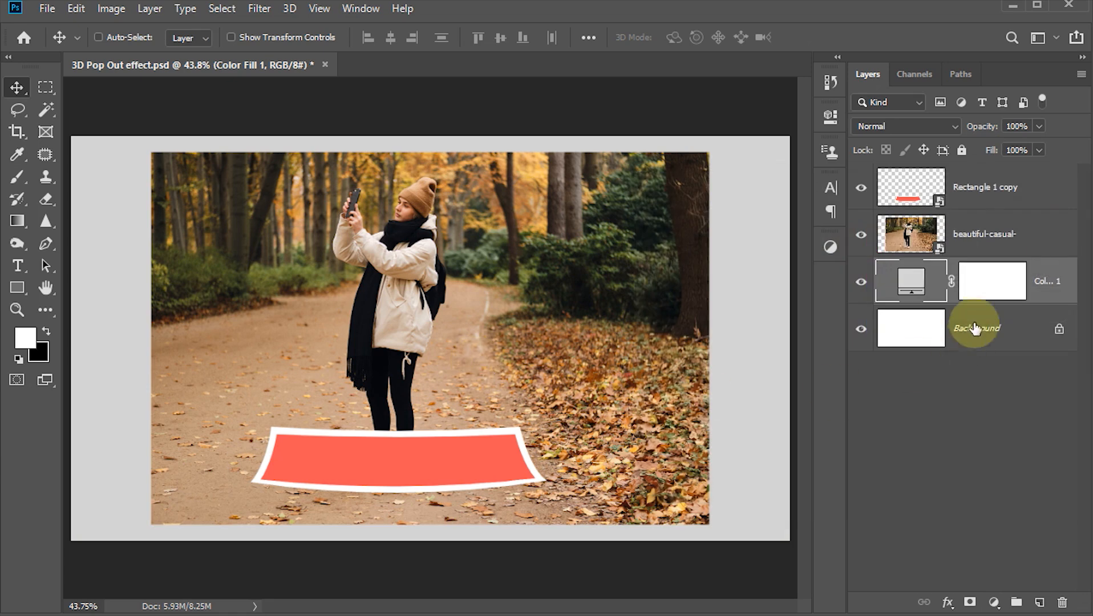
- Move the woman's photo layer above the framed rectangle layer and set its opacity to 50%
left_click(911, 238)
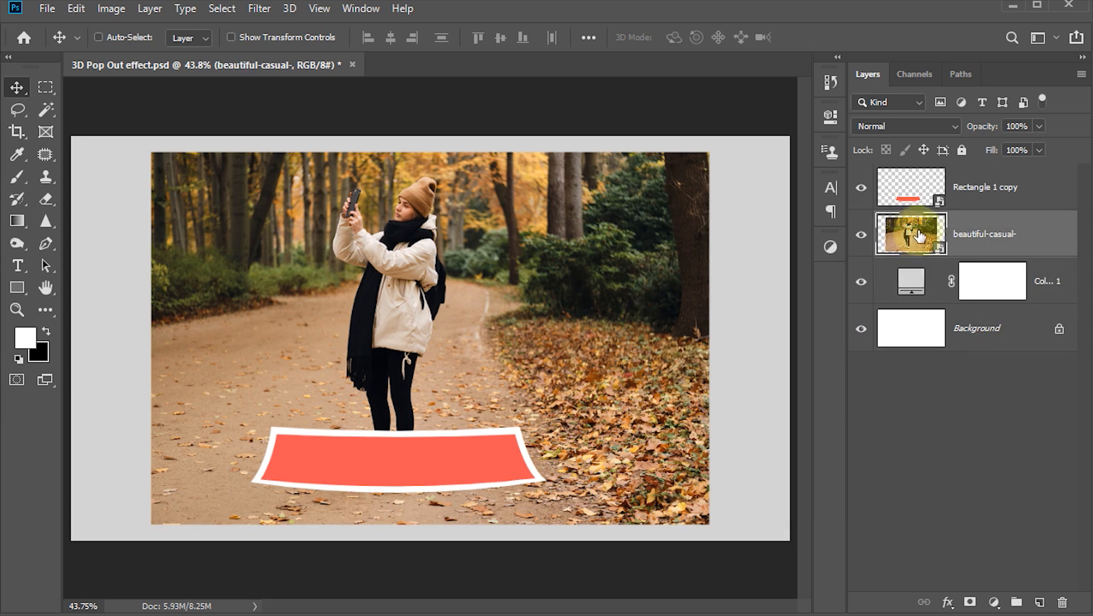
left_click_drag(912, 239, 914, 167)
key("5")
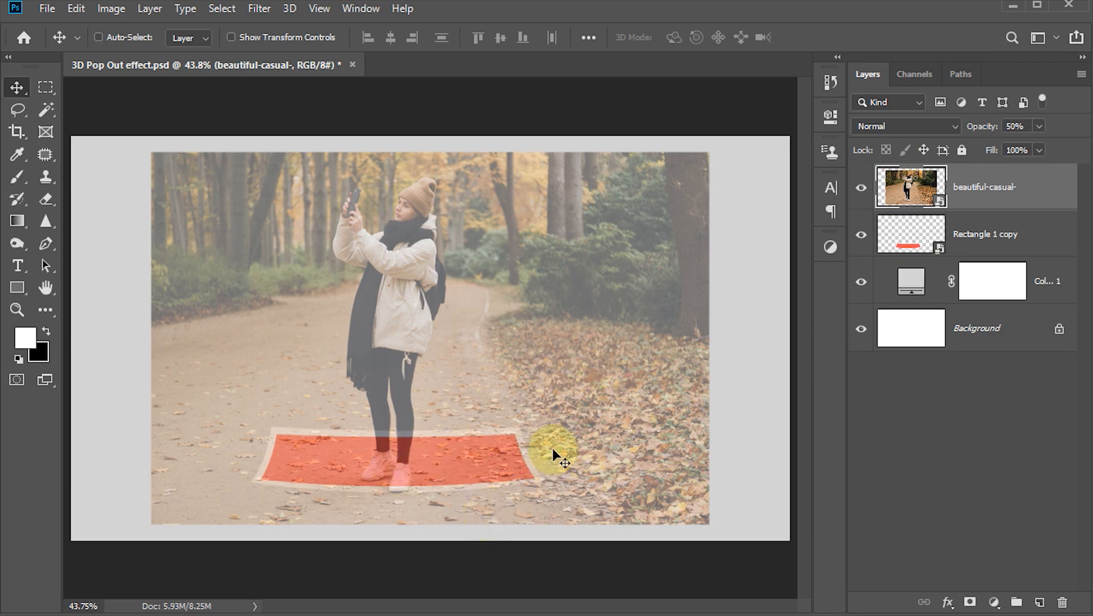
- Nudge the photo up until both shoes sit inside the red area of the frame, and restore its opacity to 100%
key("shift+Up")
key("shift+Up")
key("shift+Up")
key("shift+Up")
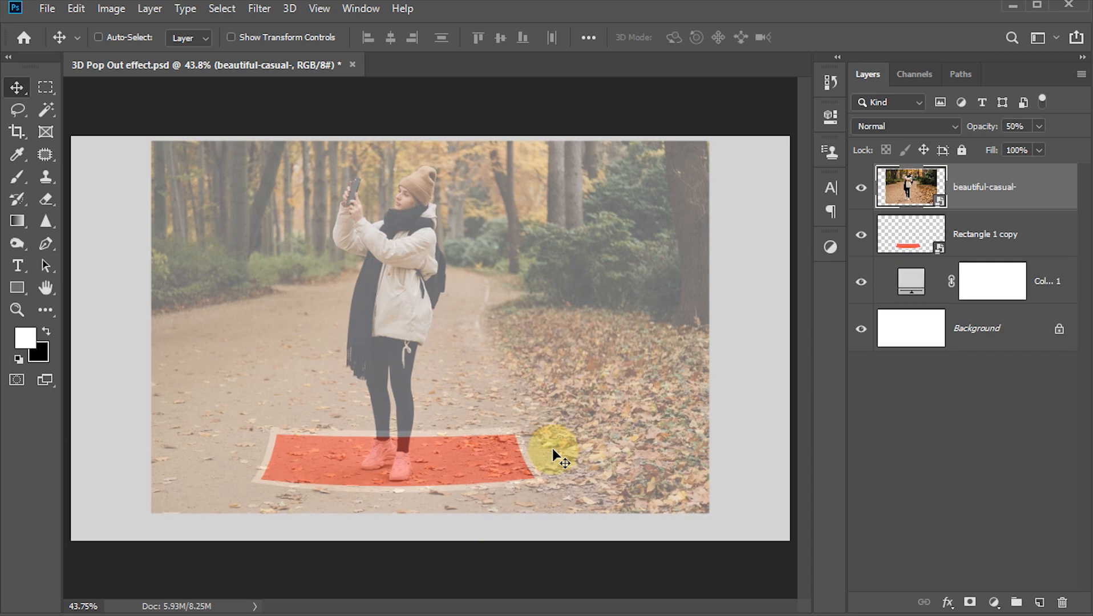
key("Down")
key("Down")
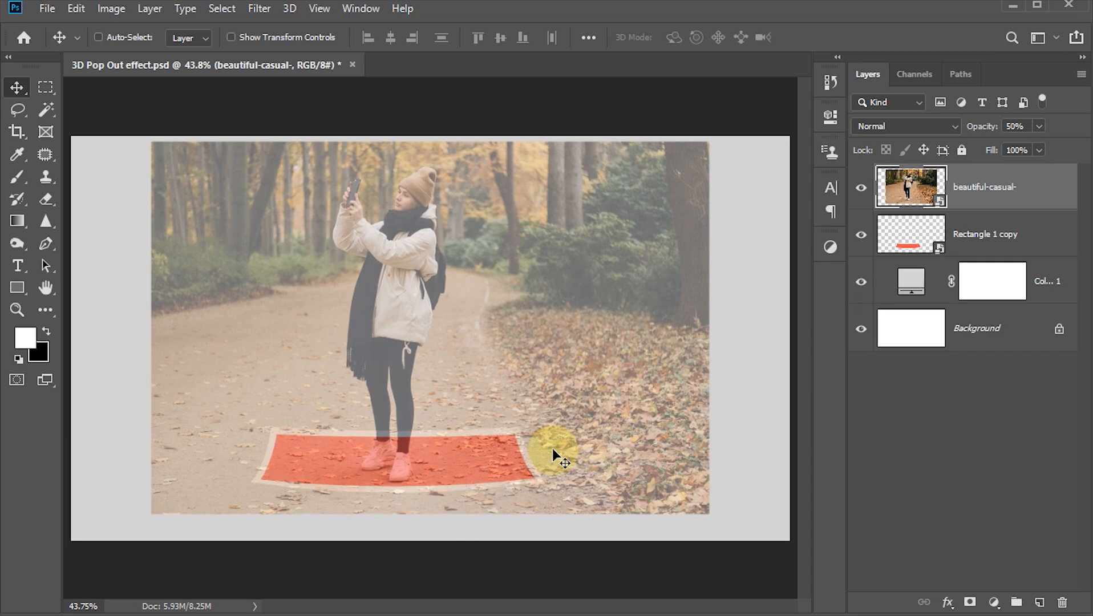
key("0")
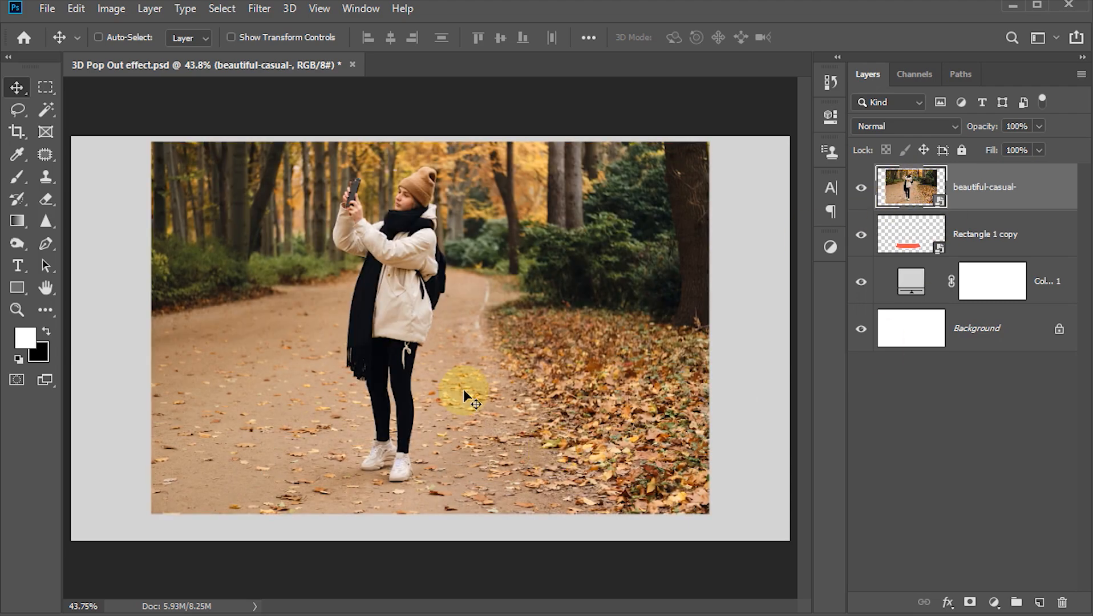
- Duplicate the photo layer and hide both photo layers
key("ctrl+j")
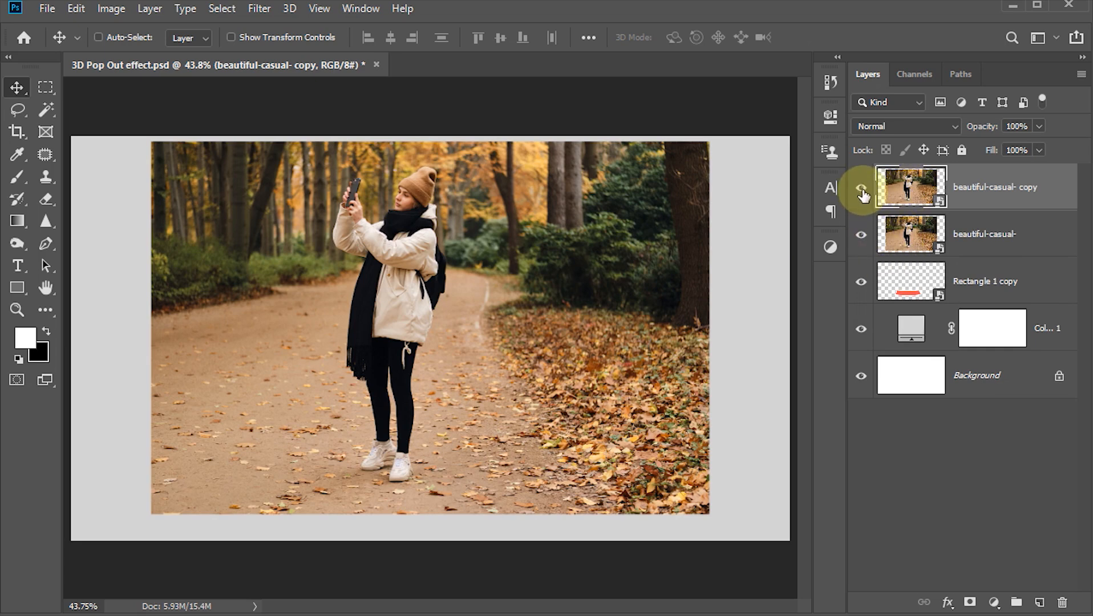
left_click_drag(862, 194, 874, 316)
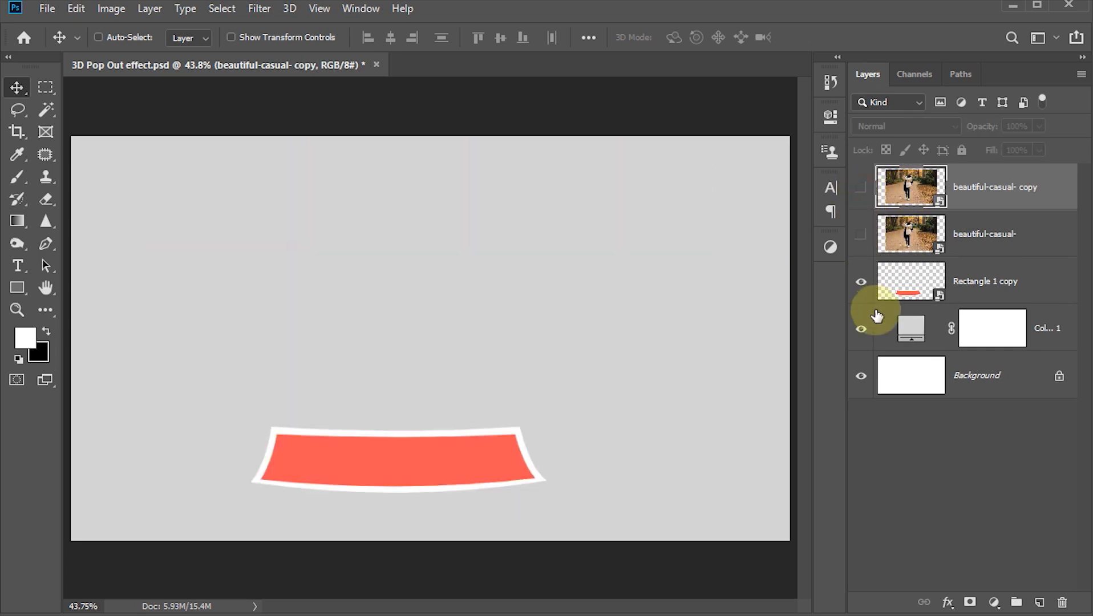
- Select the red inner area of the framed rectangle layer with the Magic Wand tool
left_click(901, 295)
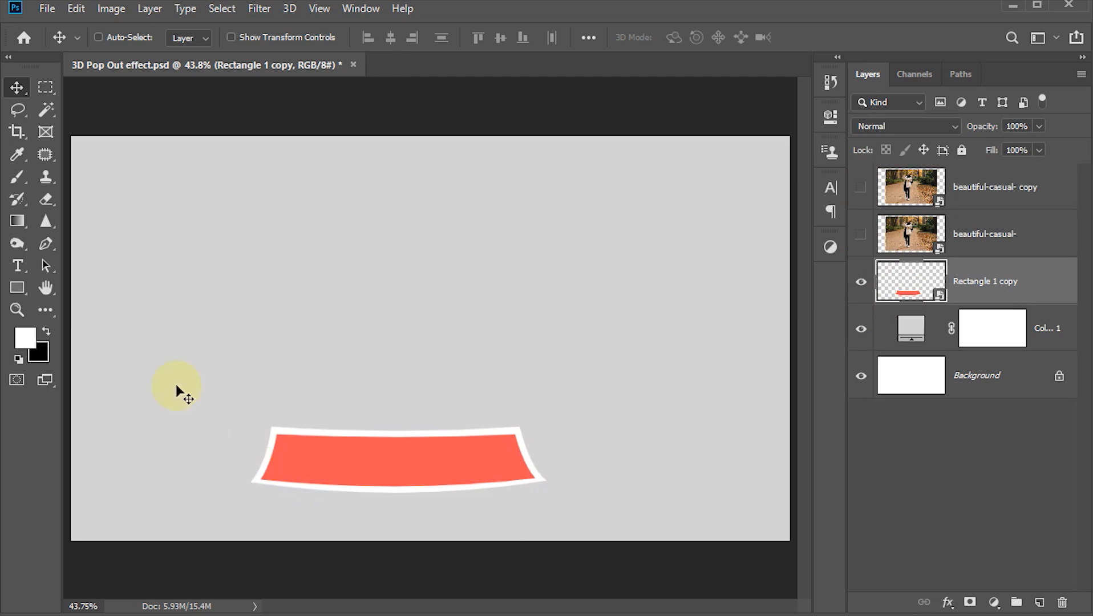
left_click(47, 107)
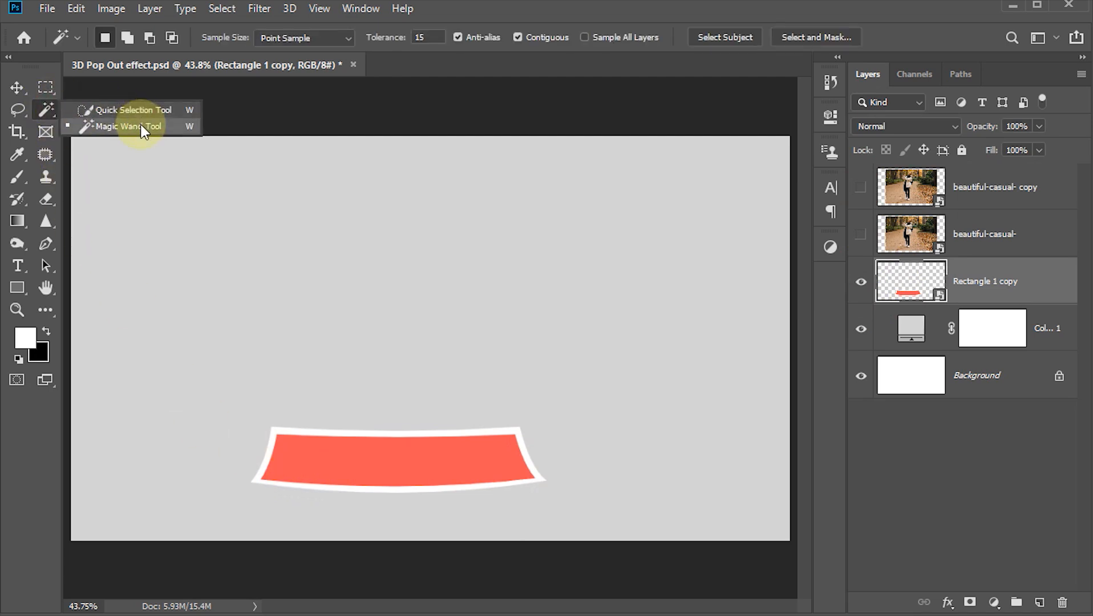
left_click(140, 126)
left_click(383, 458)
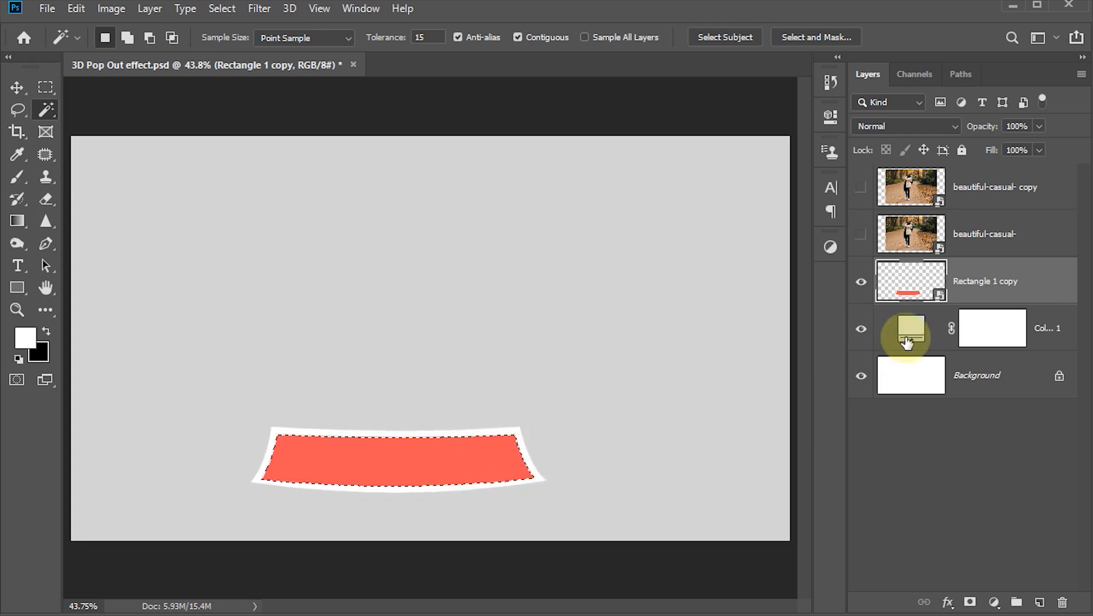
- Show the lower photo layer and mask it to the selected inner area of the frame
left_click(900, 239)
left_click(861, 235)
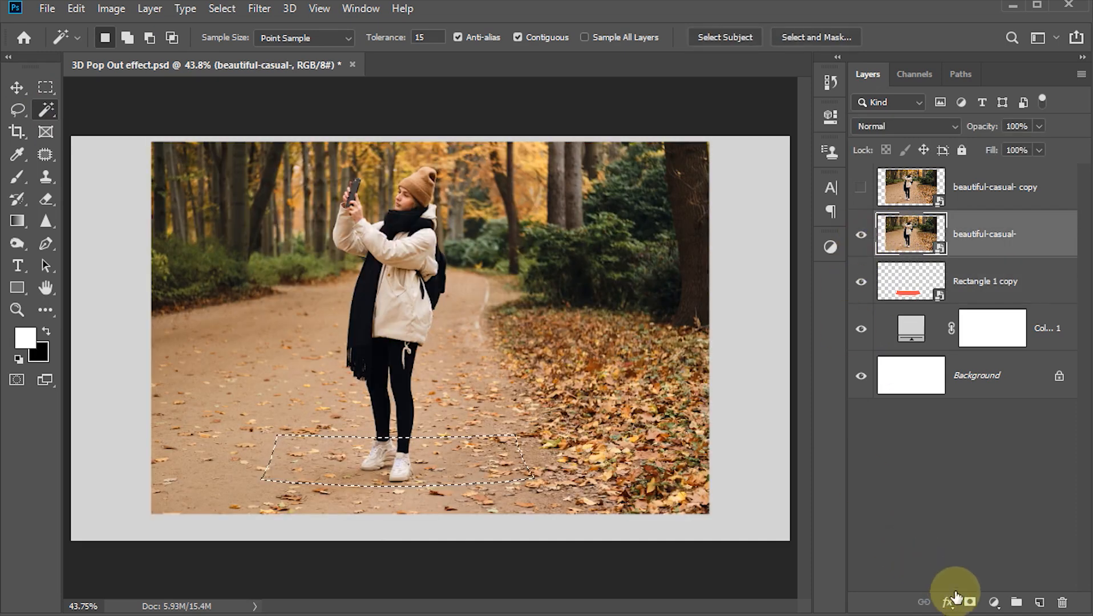
left_click(969, 601)
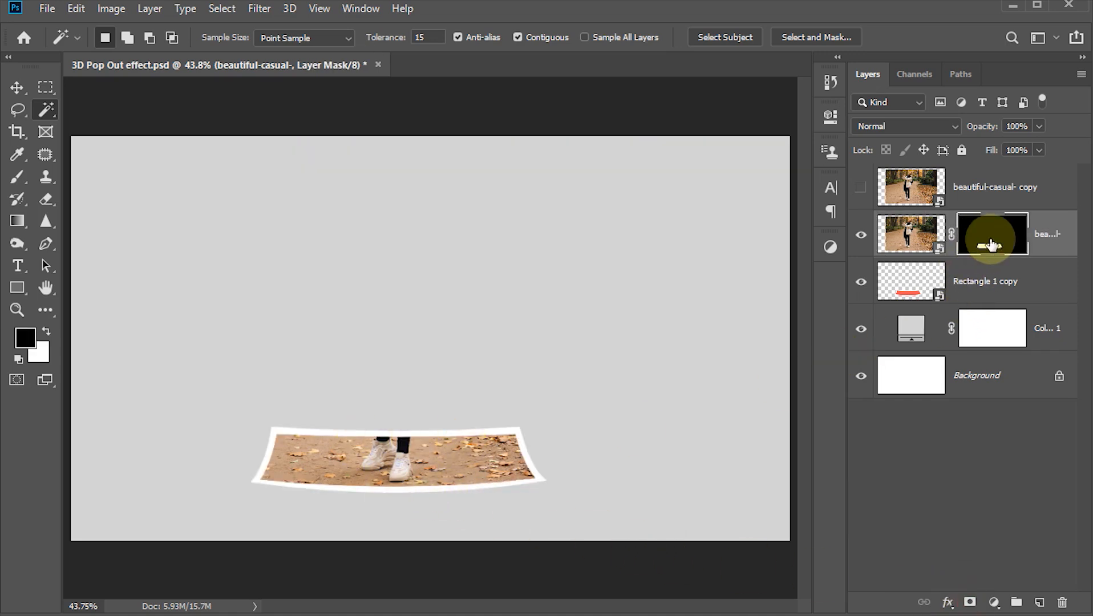
- Show the top photo copy and select the woman on it with Select Subject
left_click(17, 87)
left_click(900, 181)
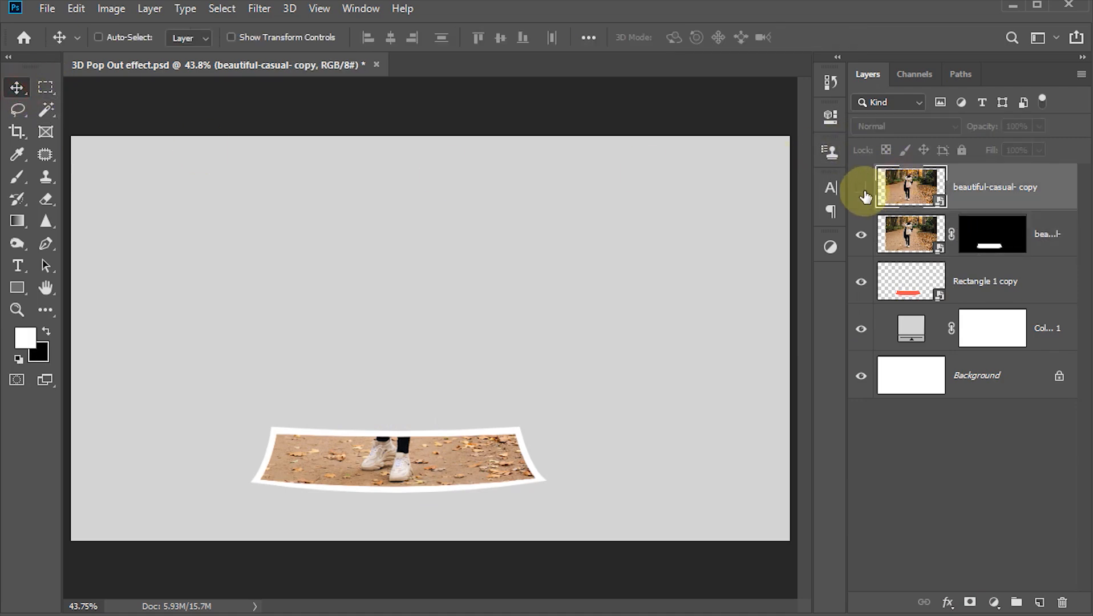
left_click(860, 188)
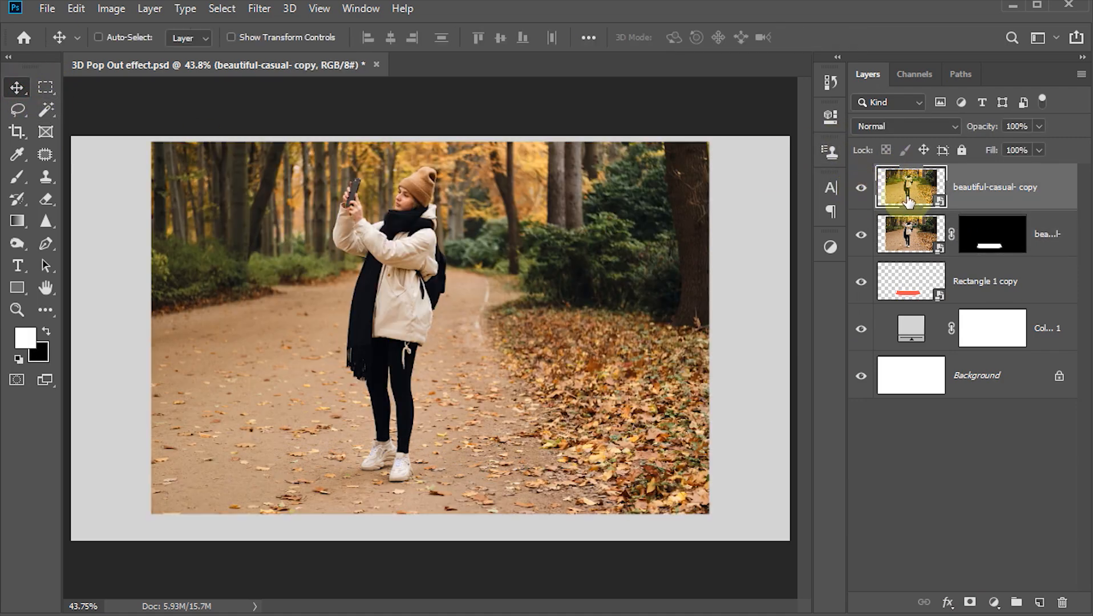
left_click(220, 9)
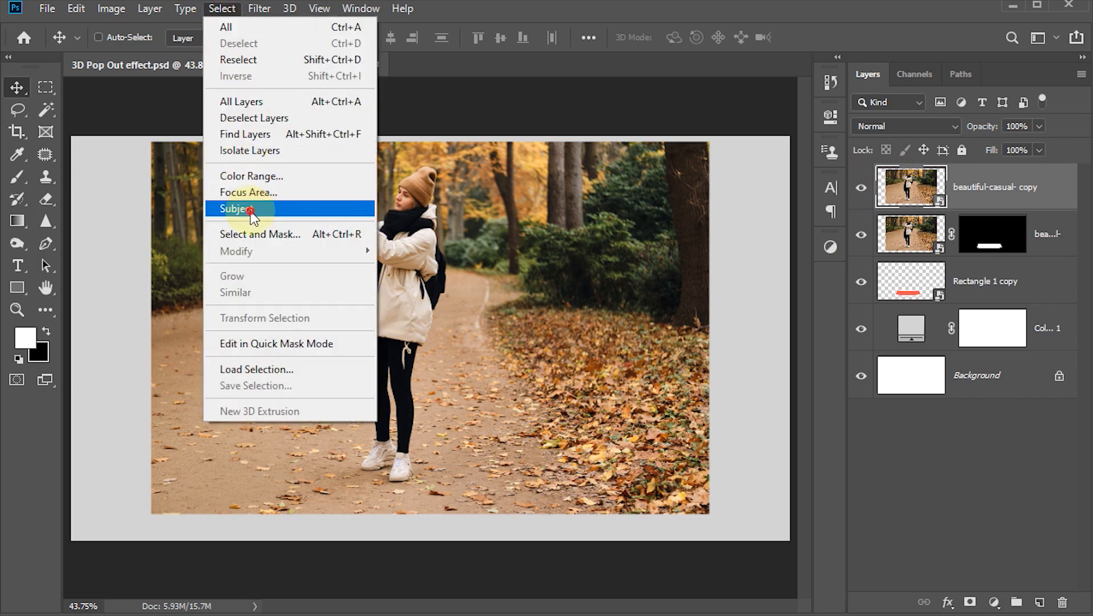
left_click(250, 209)
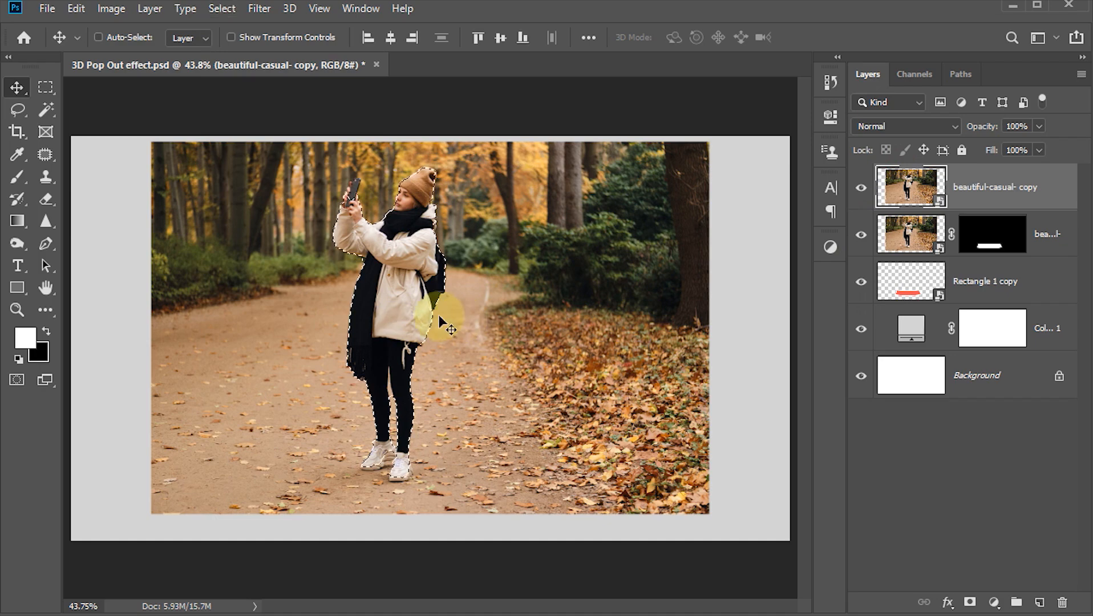
- Add the missing phone and fingers to the woman's selection with the Quick Selection tool, and check its outline down to the shoes
scroll(355, 190, "up", 3)
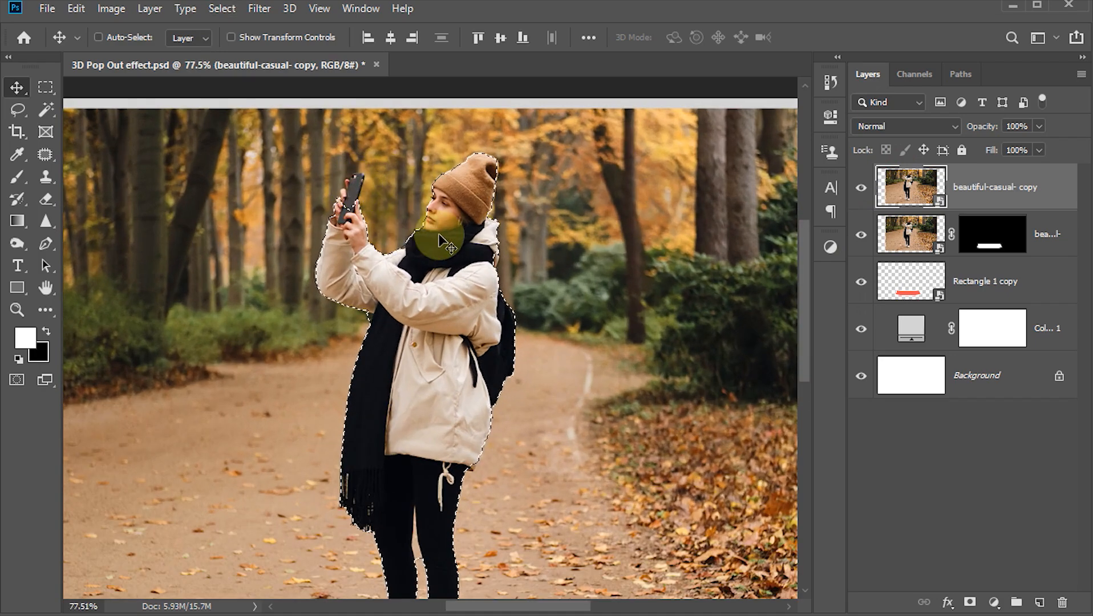
scroll(345, 259, "up", 2)
scroll(345, 259, "up", 1)
left_click(45, 114)
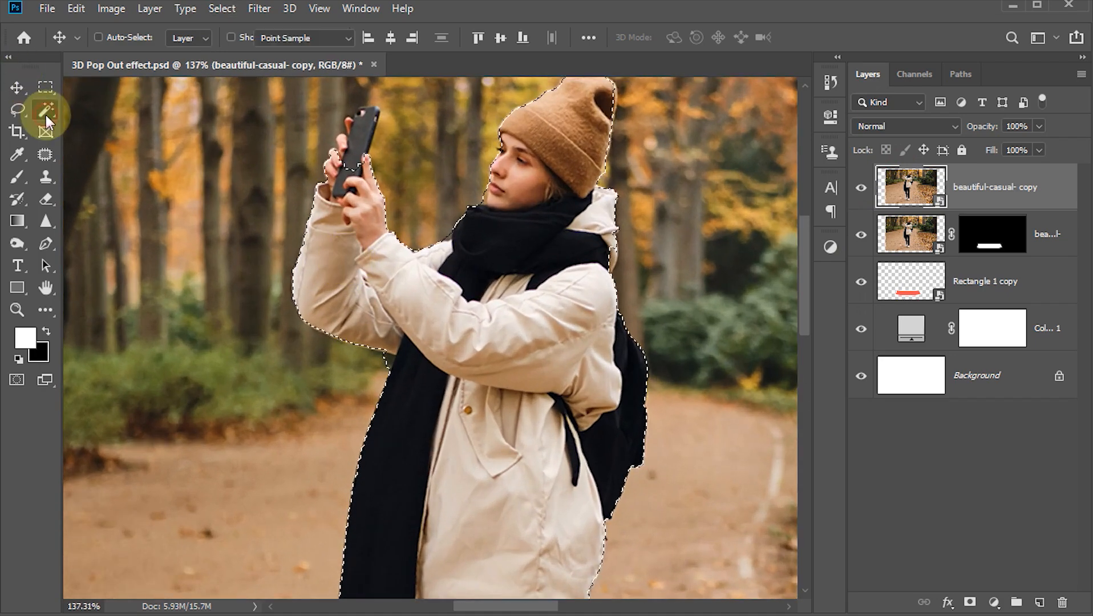
left_click(106, 113)
scroll(331, 122, "up", 3)
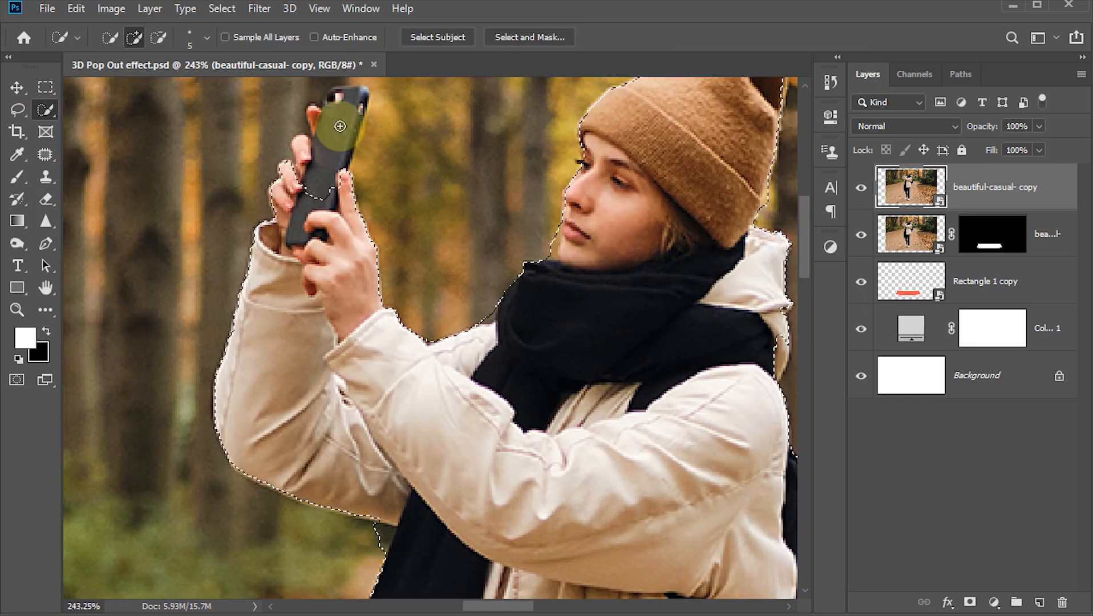
mouse_move(306, 164)
left_mouse_down()
mouse_move(313, 127)
mouse_move(337, 98)
left_mouse_up()
left_click_drag(290, 355, 299, 464)
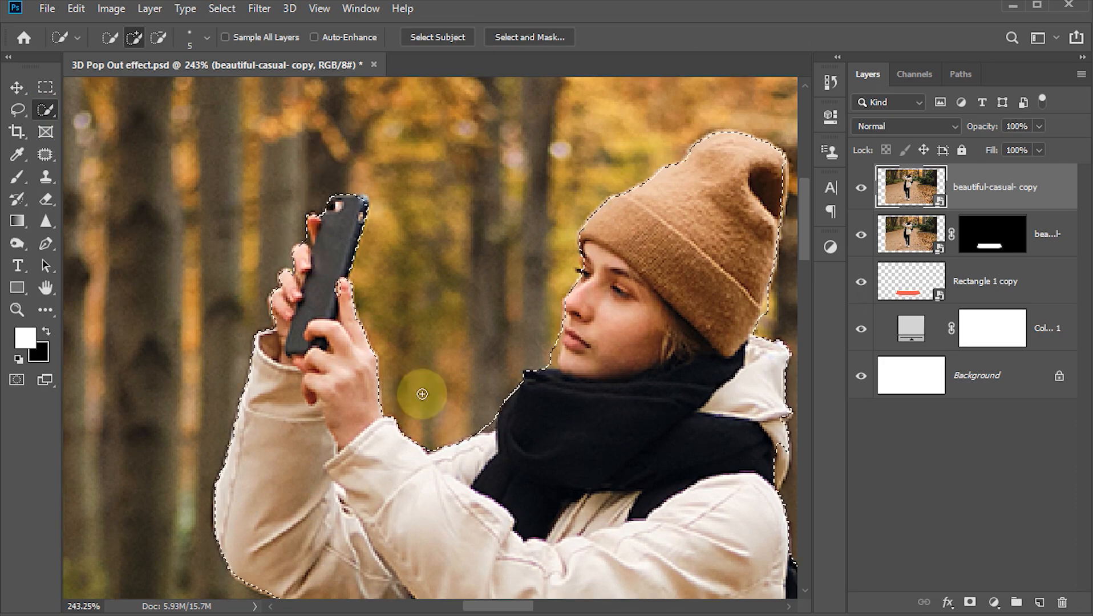
left_click_drag(775, 587, 559, 383)
scroll(559, 384, "down", 1)
left_click_drag(485, 571, 495, 315)
scroll(371, 319, "down", 8)
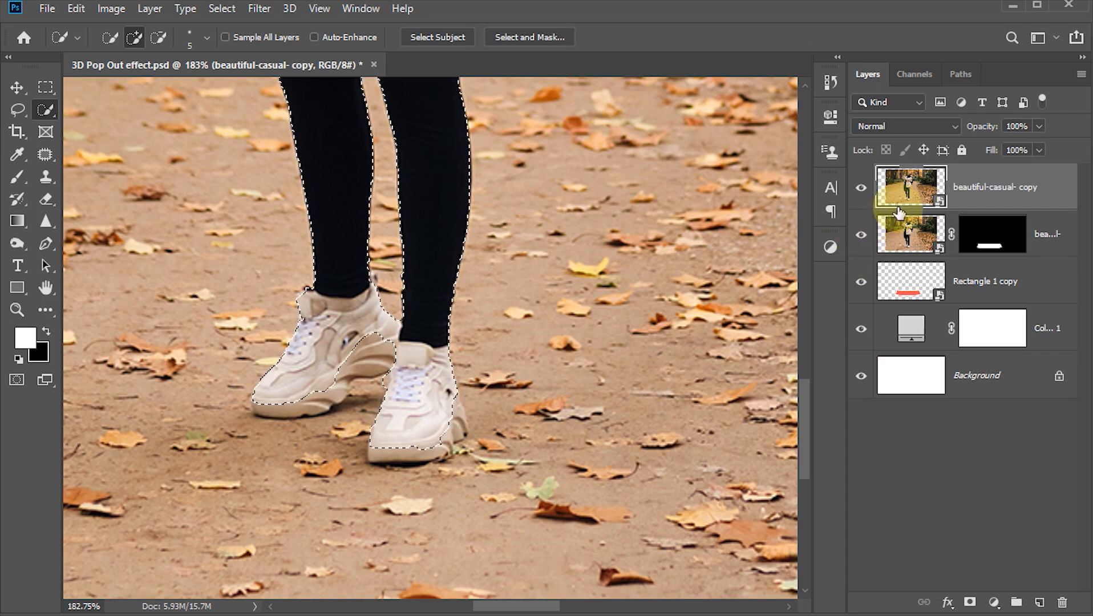
- Mask the top photo copy to the selection of the woman and save the document
key("ctrl+d")
key("ctrl+0")
key("v")
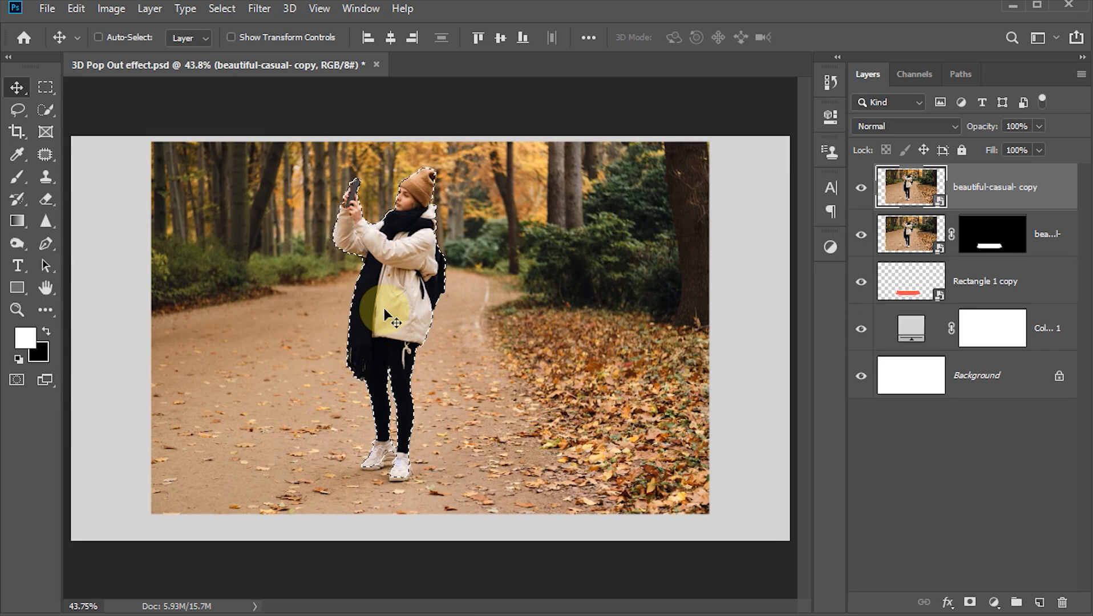
left_click(970, 602)
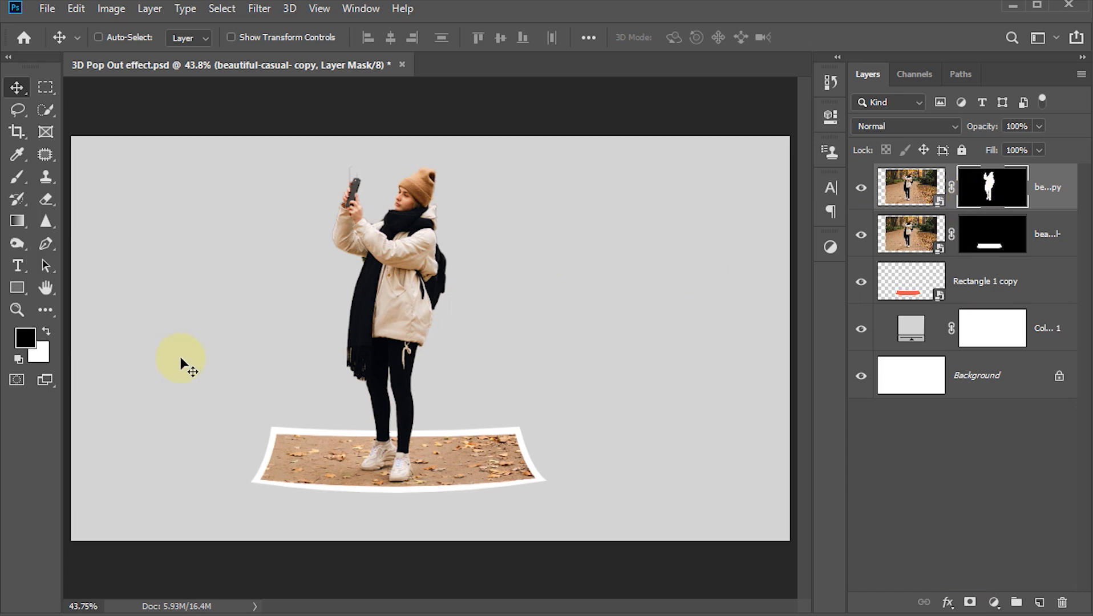
key("ctrl+s")
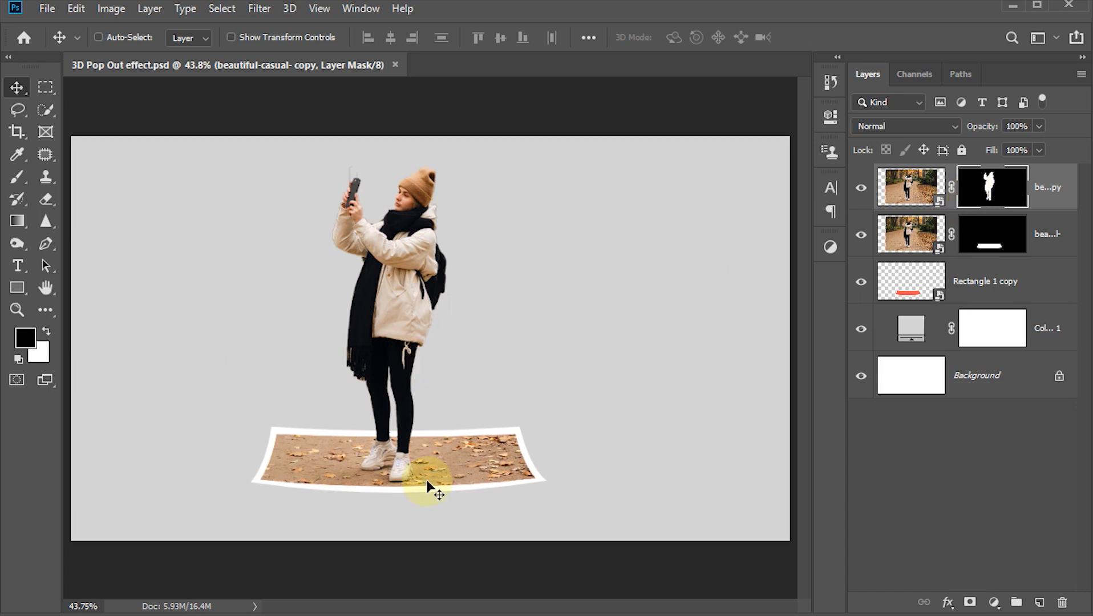
- Duplicate the framed rectangle smart object and give the lower copy a black #000000 Color Overlay
left_click(901, 290)
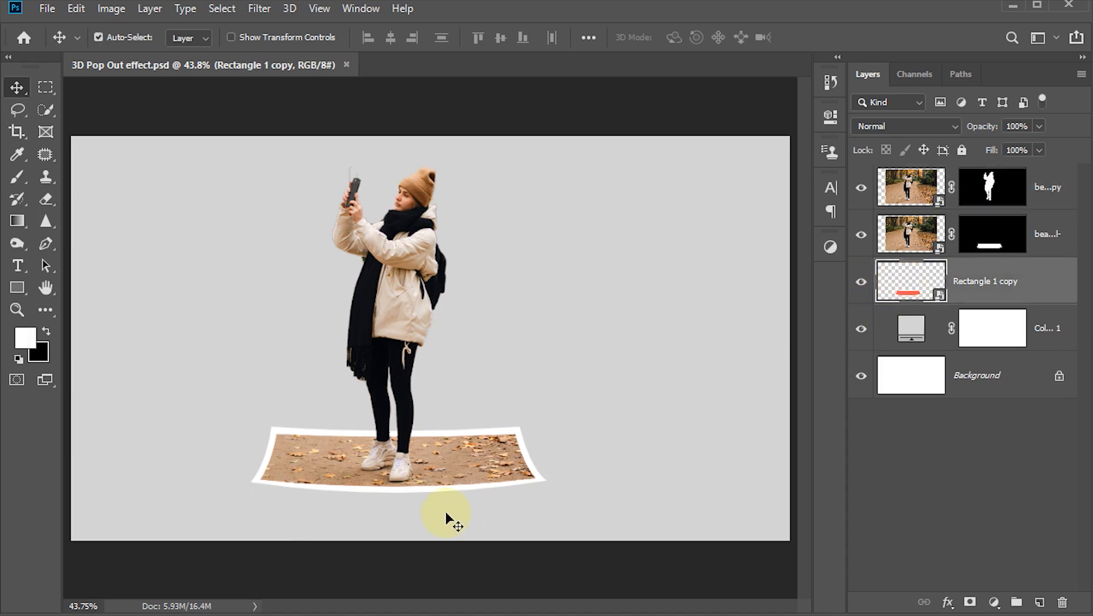
key("ctrl+j")
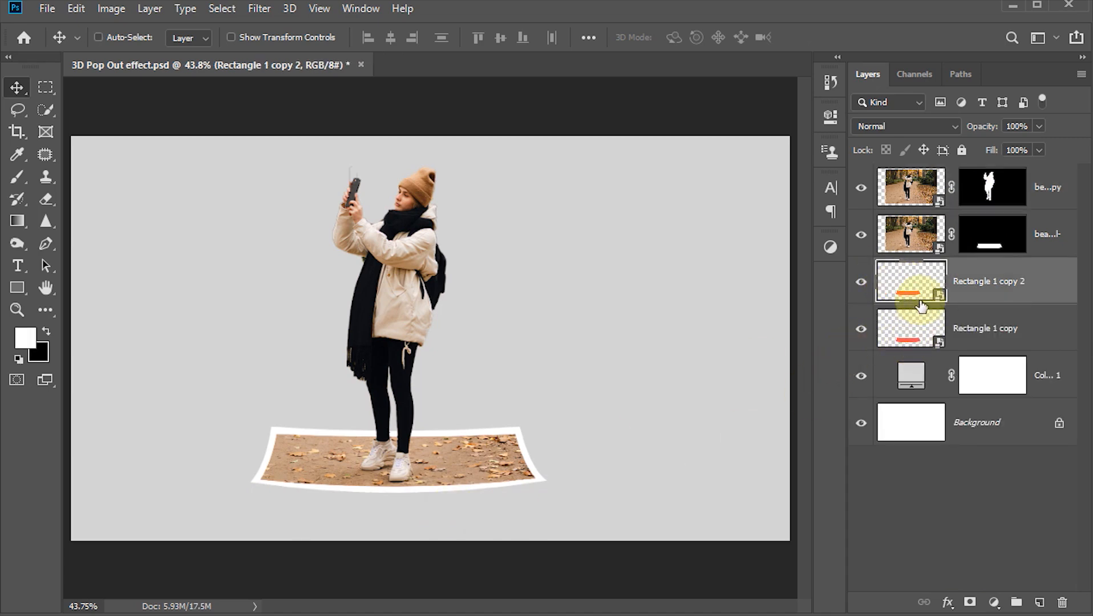
left_click(990, 339)
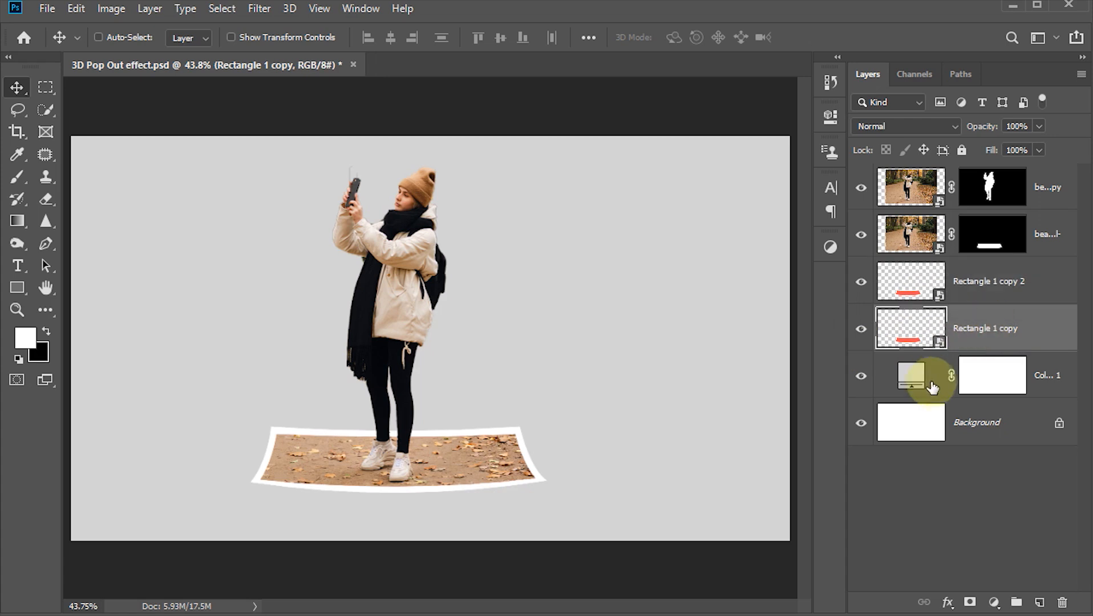
left_click(948, 603)
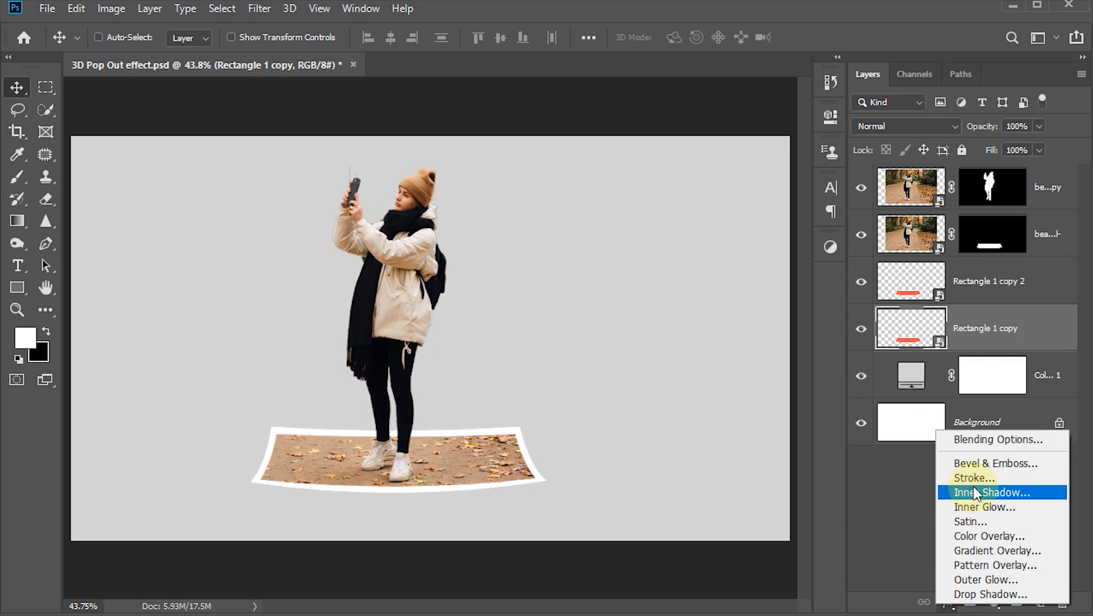
left_click(976, 537)
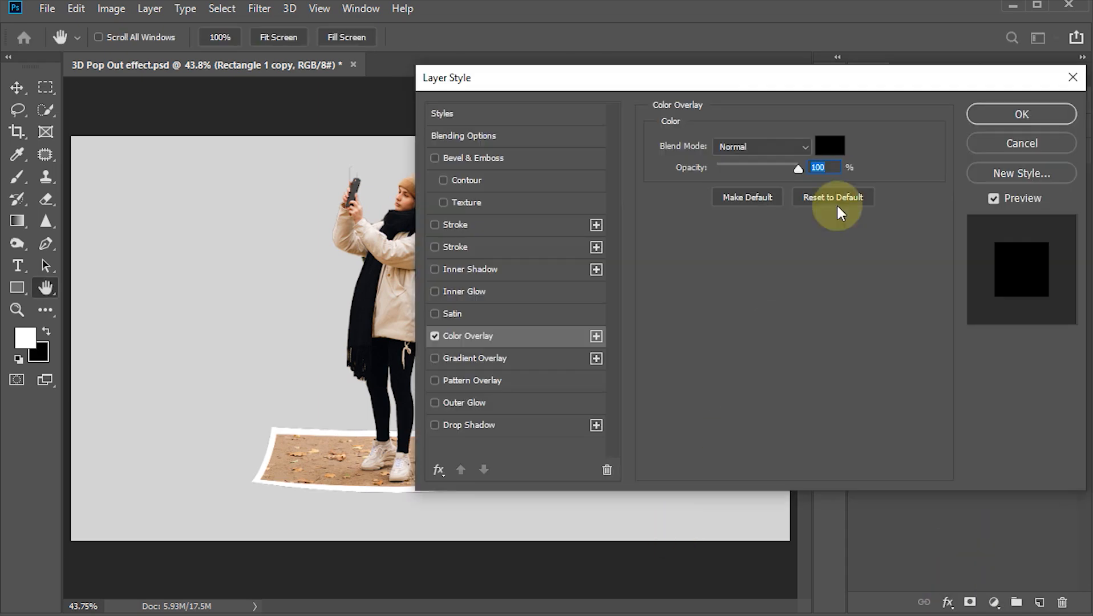
left_click(831, 157)
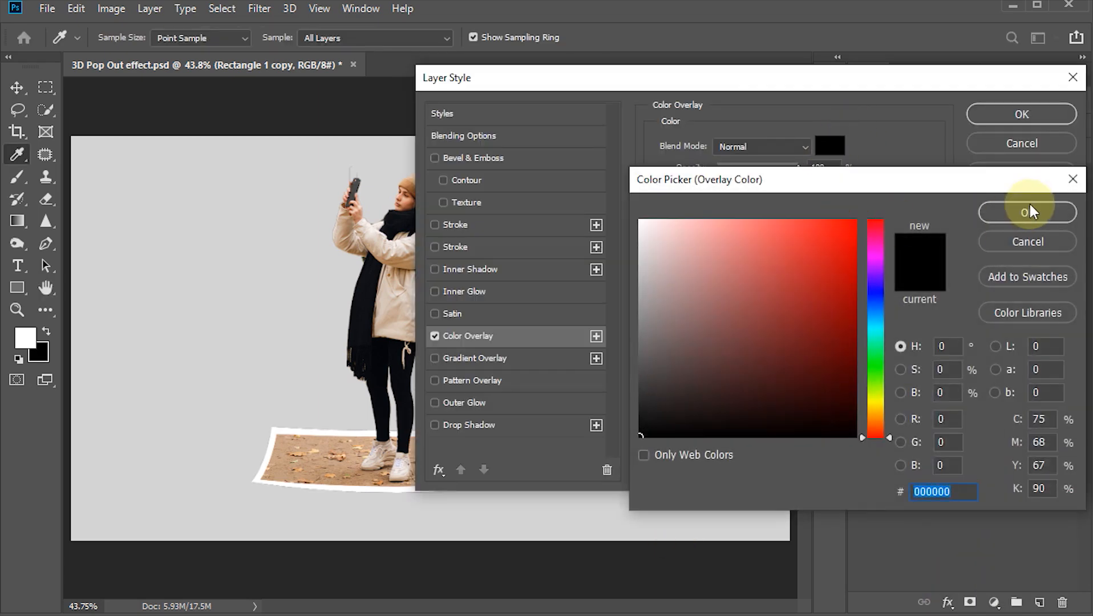
left_click(1024, 209)
left_click(1048, 113)
key("v")
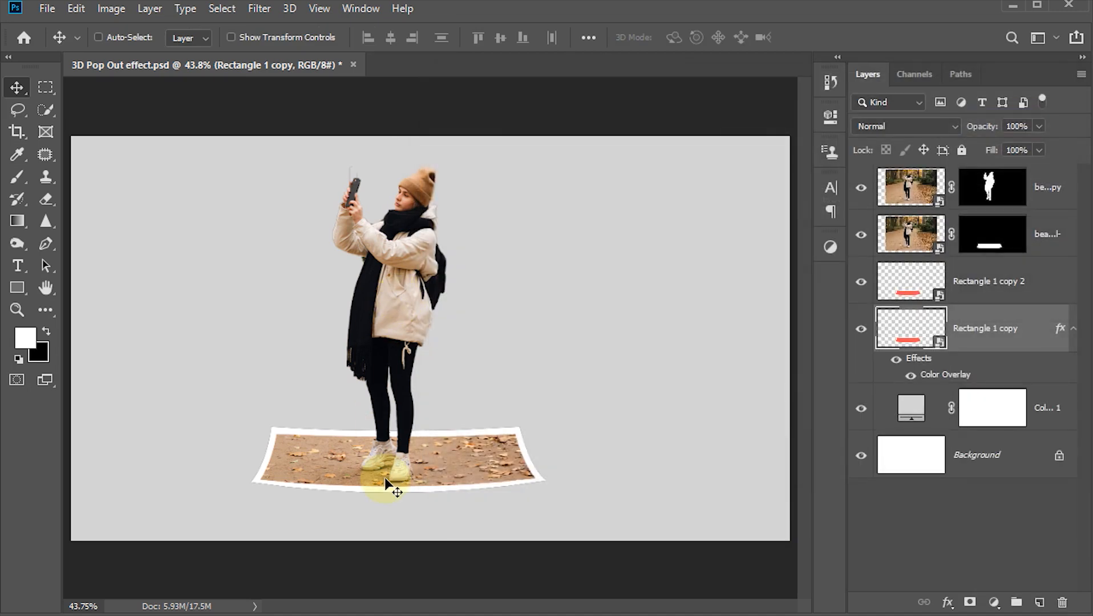
- Warp the black rectangle copy so that its upper corners and upper edge sit inside the photo frame
key("ctrl+t")
right_click(405, 459)
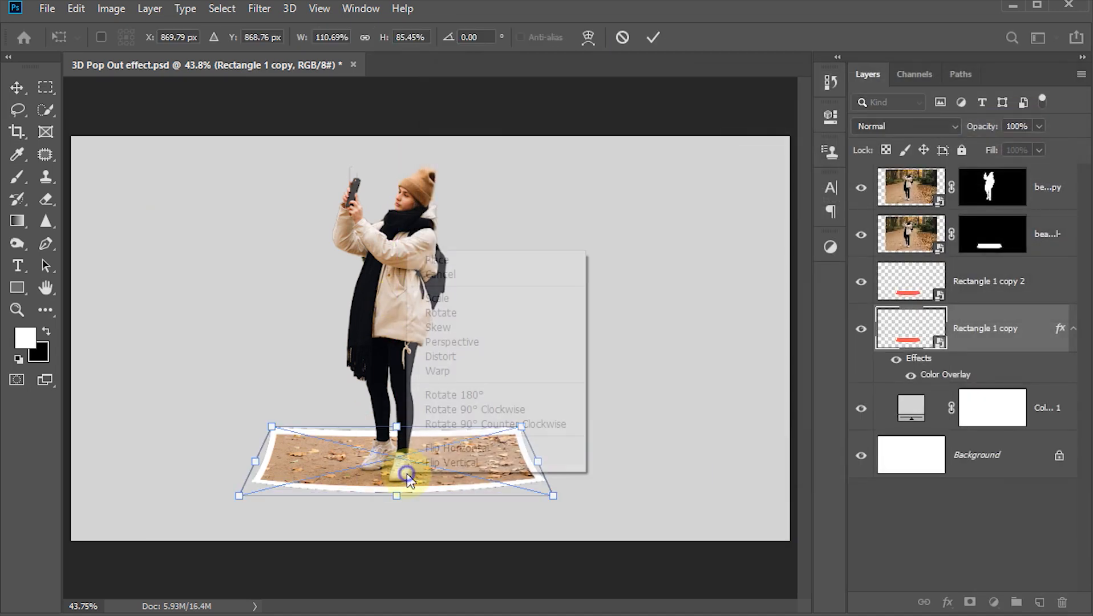
left_click(428, 374)
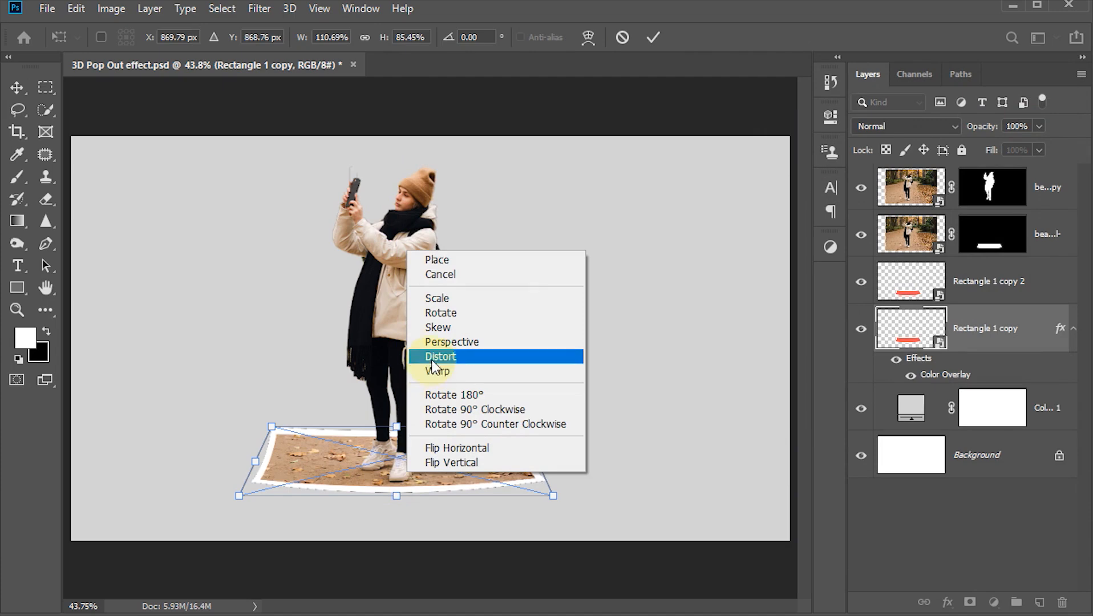
left_click_drag(275, 427, 276, 437)
left_click_drag(523, 426, 521, 442)
left_click_drag(384, 439, 385, 445)
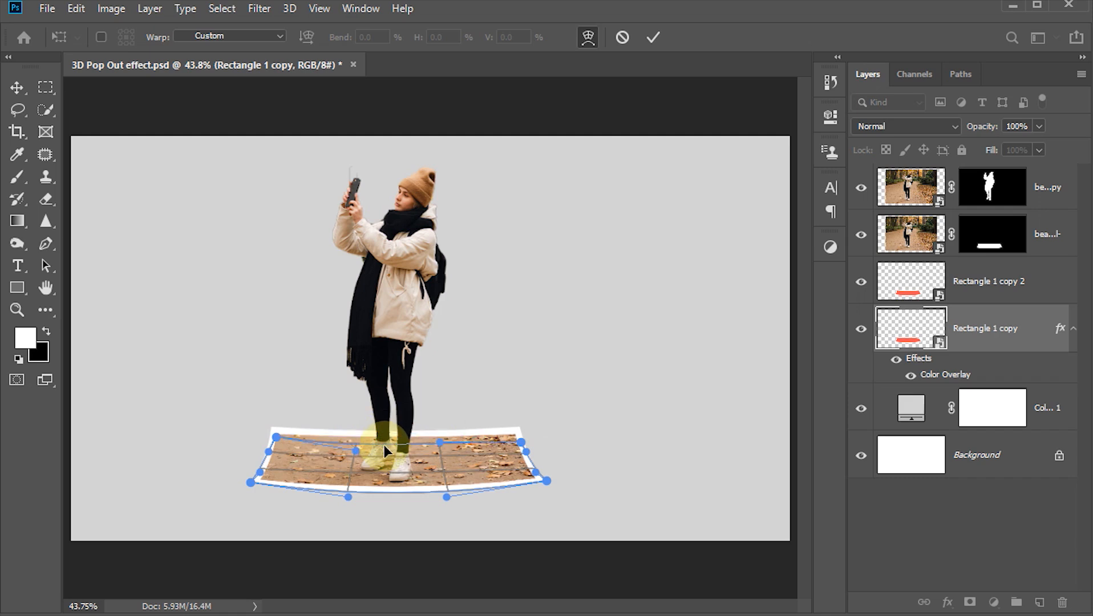
- Warp the black copy's lower corners down below the frame, curve its lower edge upward in the middle, and apply the transform
left_click_drag(251, 484, 251, 504)
left_click_drag(549, 481, 547, 502)
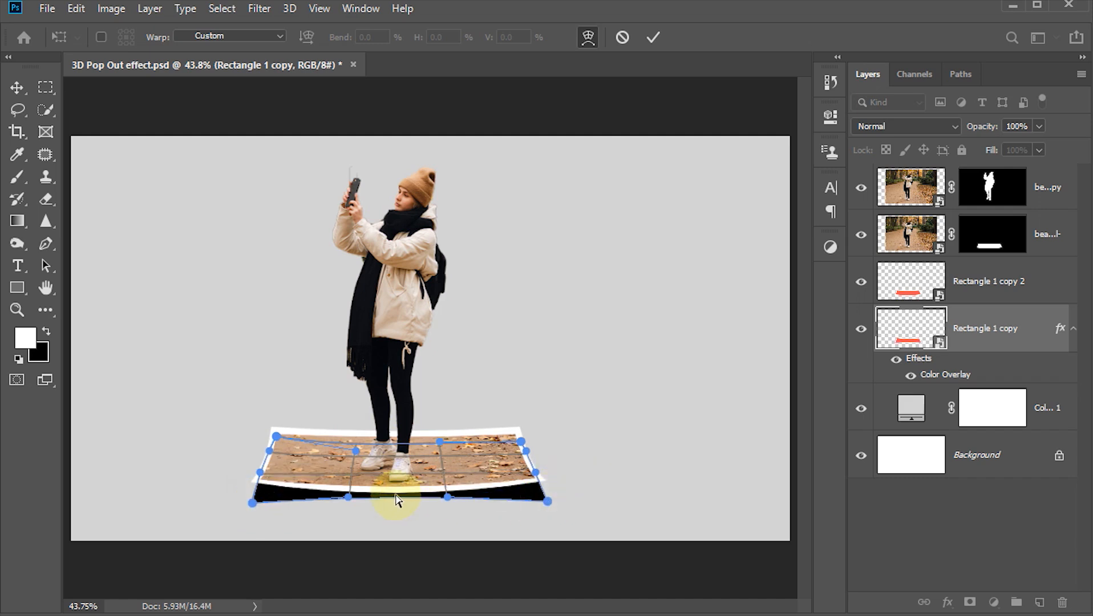
left_click_drag(395, 495, 389, 492)
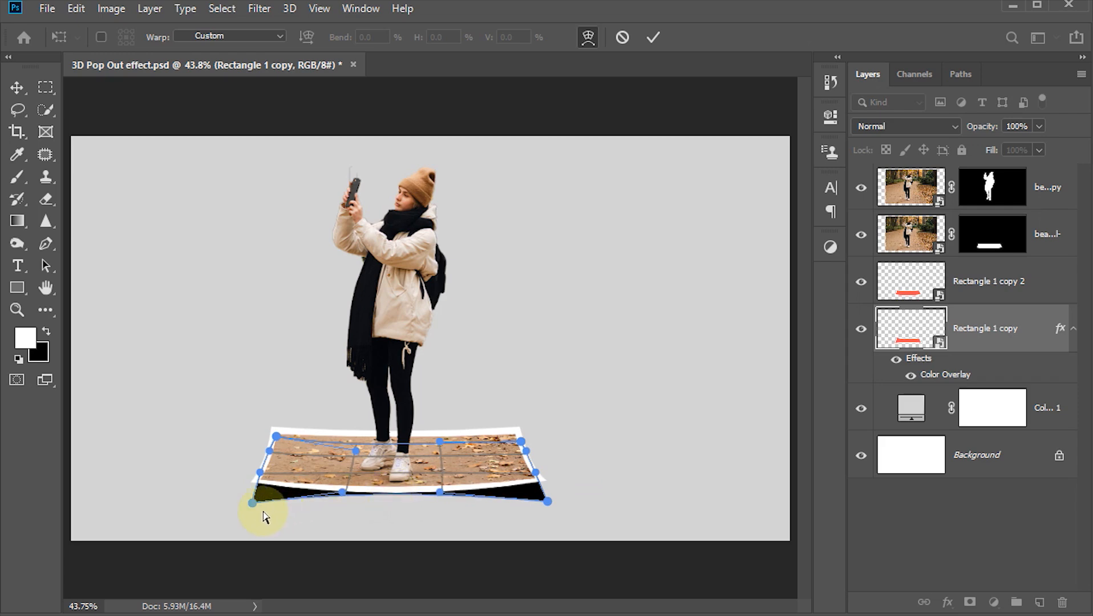
left_click_drag(250, 501, 254, 505)
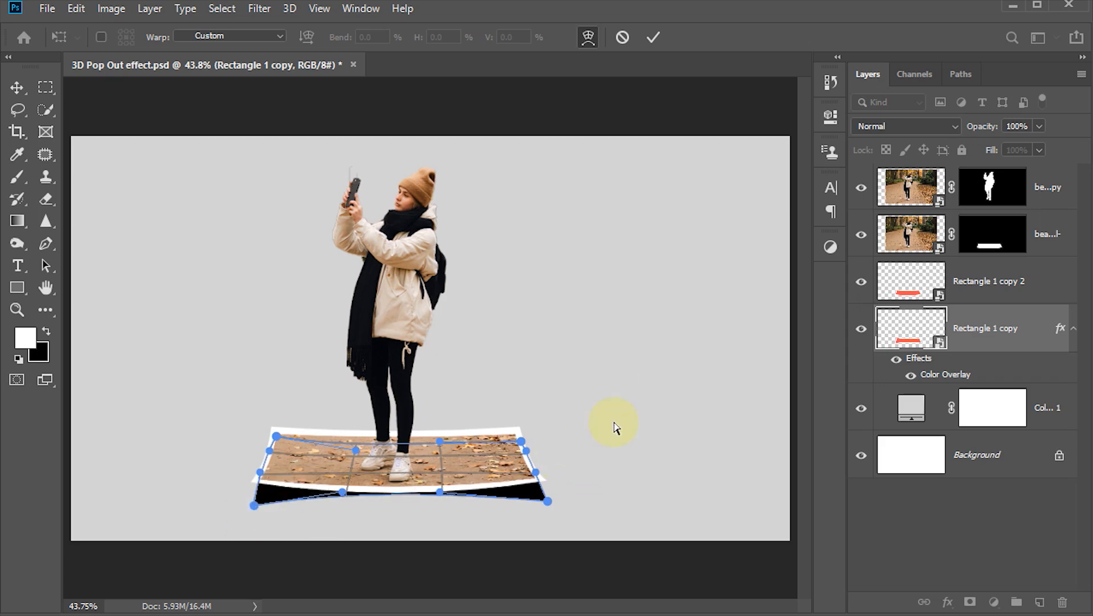
left_click(653, 37)
key("v")
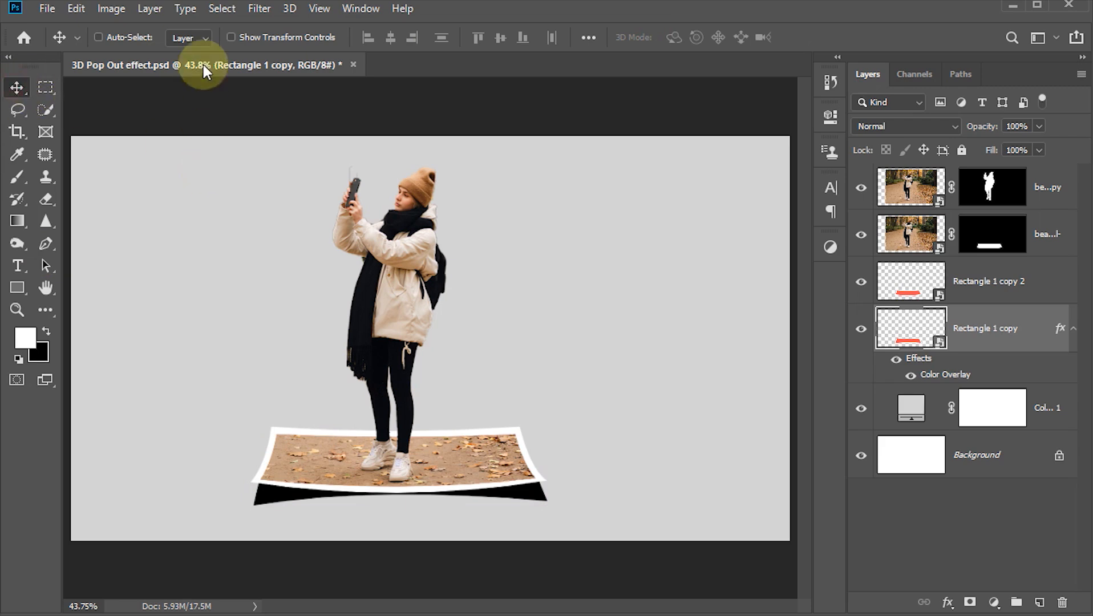
- Soften the black shadow copy with a 16-pixel Gaussian Blur and set its layer opacity to 70%
left_click(254, 9)
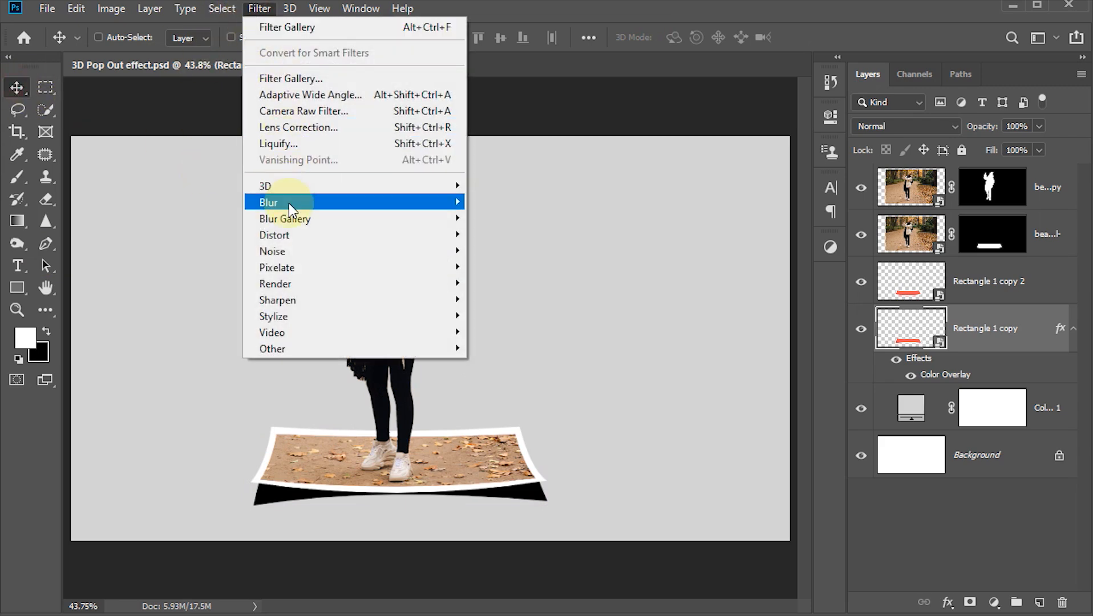
mouse_move(285, 203)
left_click(519, 266)
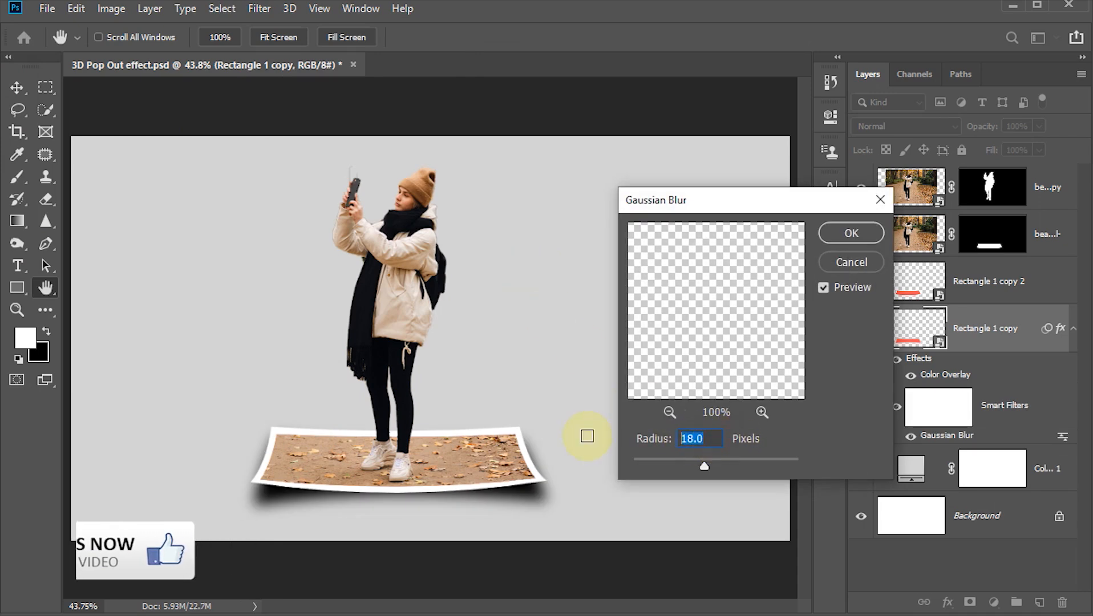
type("16")
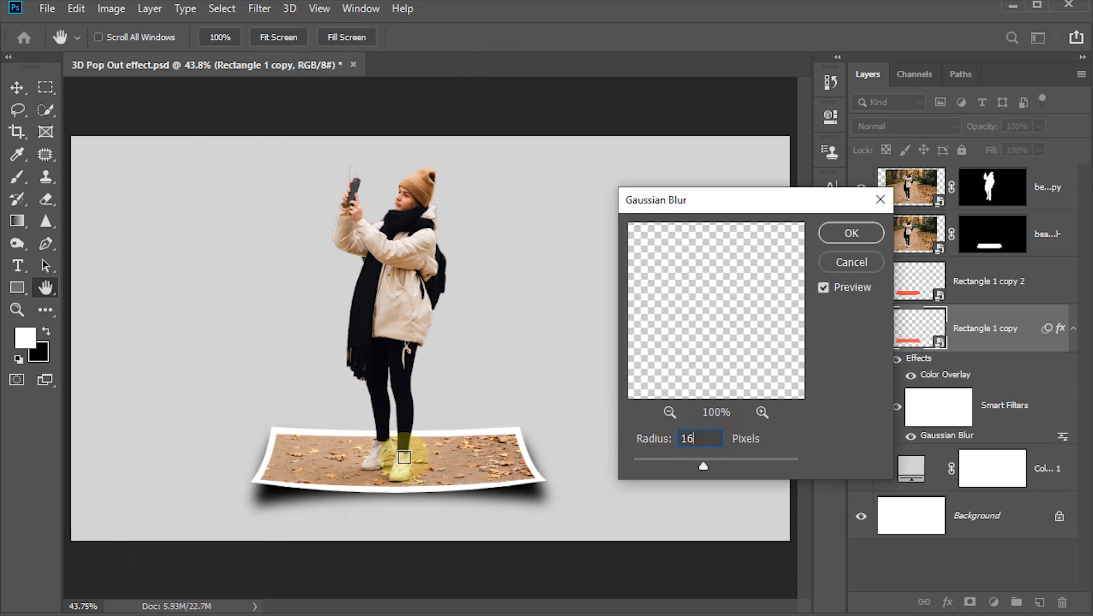
left_click(855, 234)
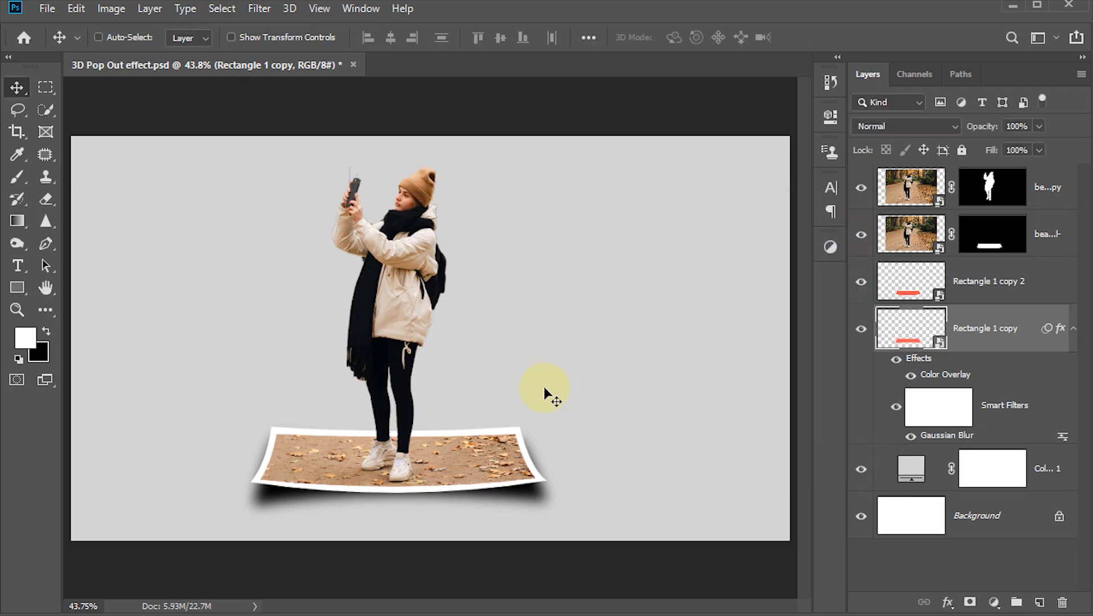
left_click(1021, 127)
type("70")
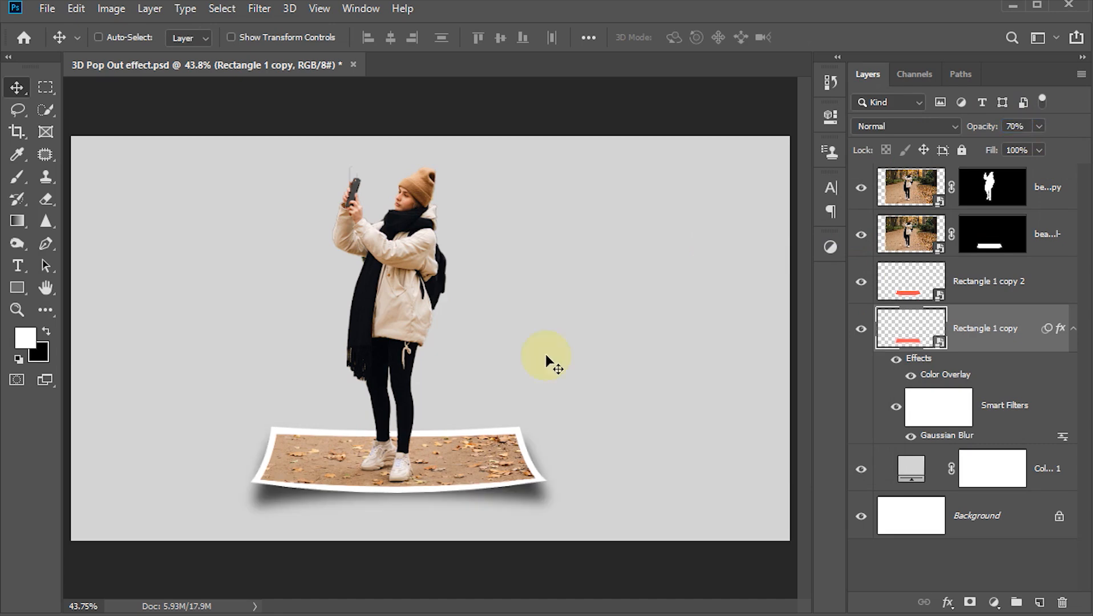
- Change the background Color Fill layer to the soft blue #6da8be
double_click(906, 472)
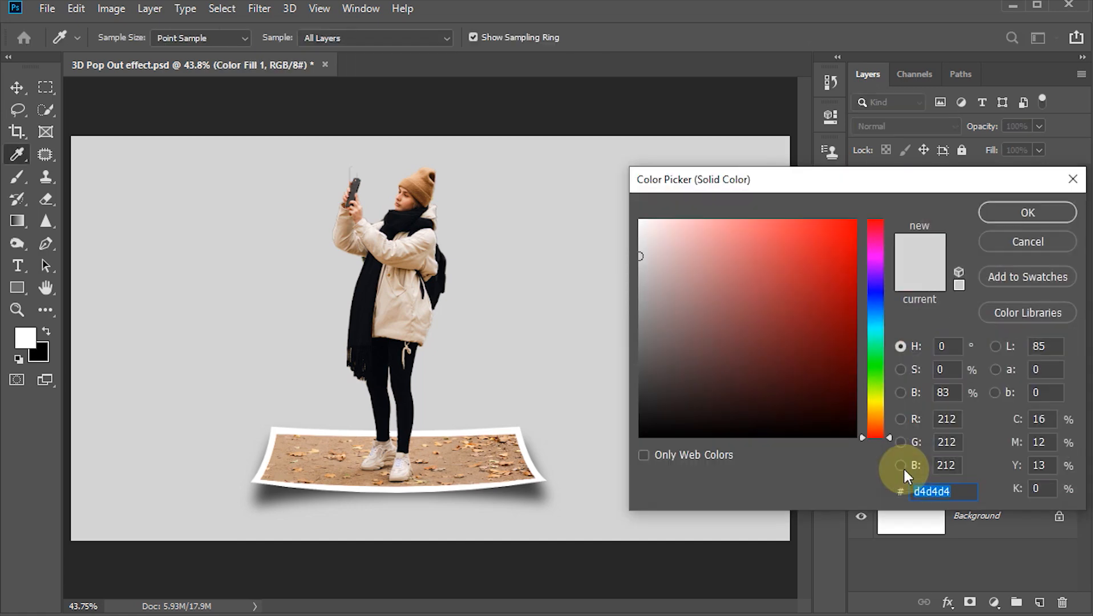
left_click(696, 256)
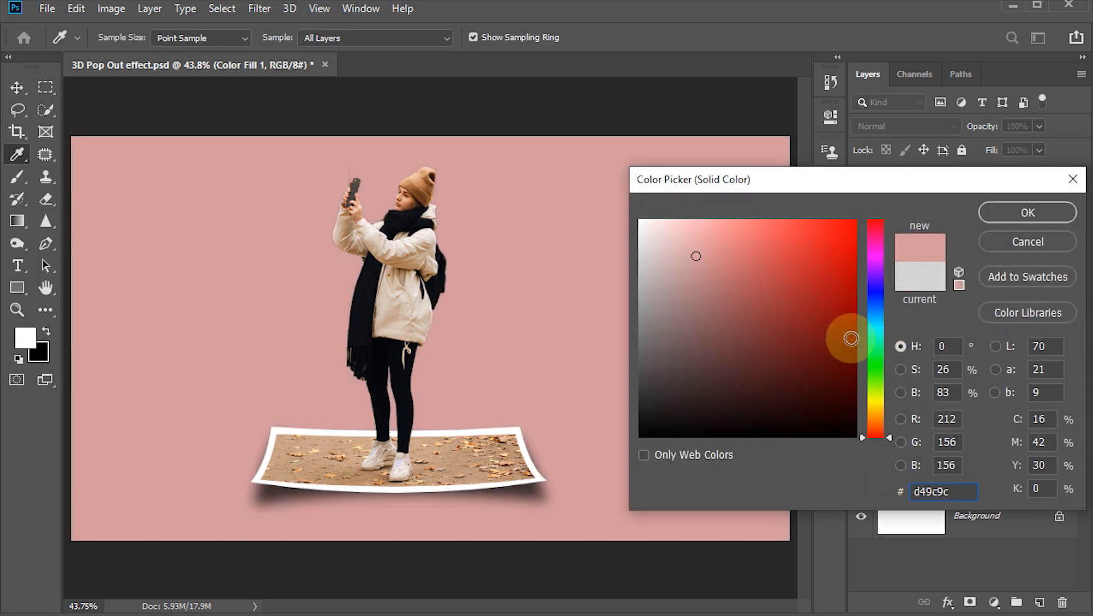
left_click_drag(889, 314, 895, 321)
left_click(733, 251)
left_click(737, 275)
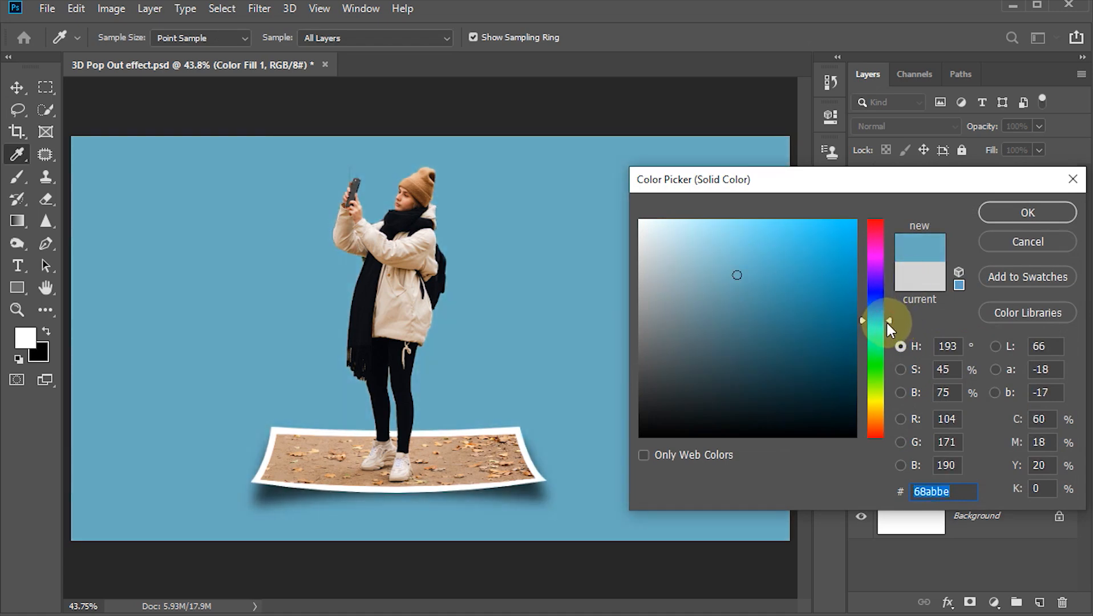
left_click_drag(892, 322, 891, 319)
left_click(736, 271)
mouse_move(736, 272)
left_mouse_down()
mouse_move(721, 266)
mouse_move(728, 257)
mouse_move(733, 276)
left_mouse_up()
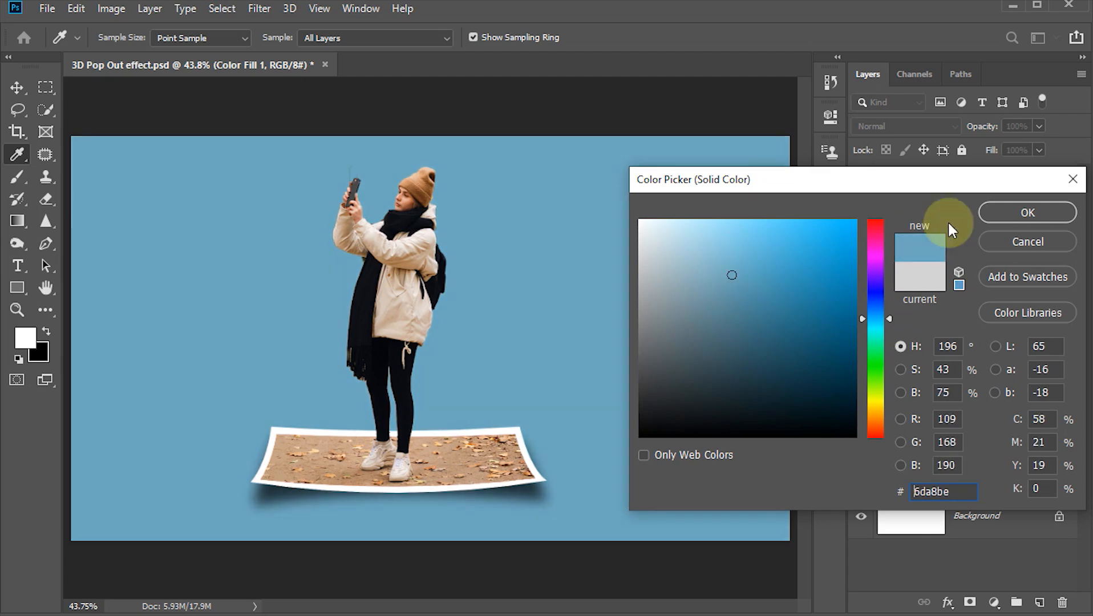
left_click(1005, 208)
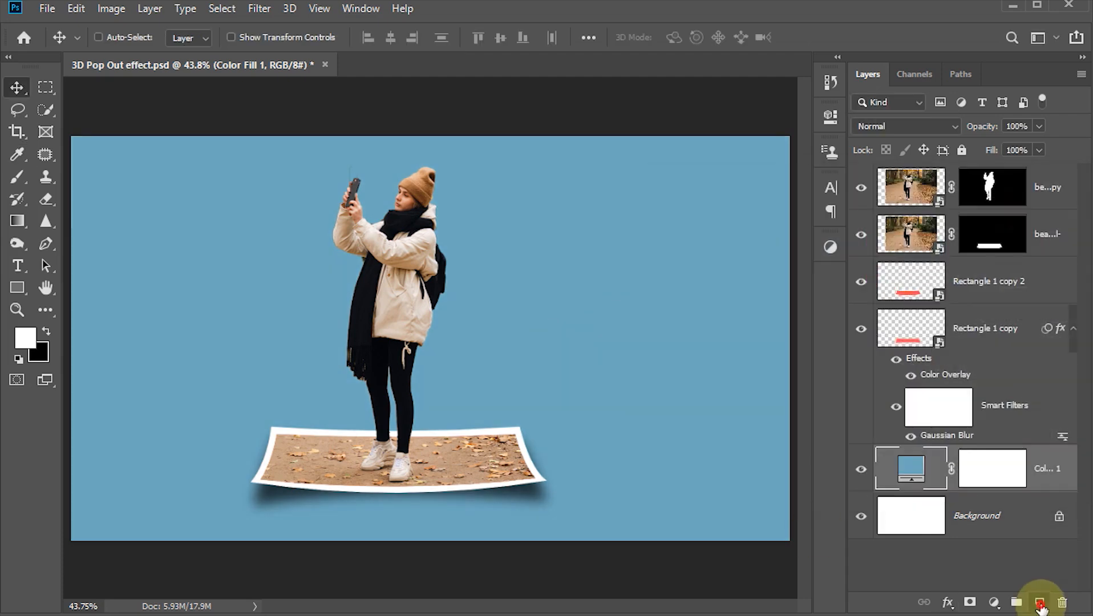
- Add a layer above the colour fill and paint a white glow behind the woman with a soft 1000-pixel brush
left_click(1040, 604)
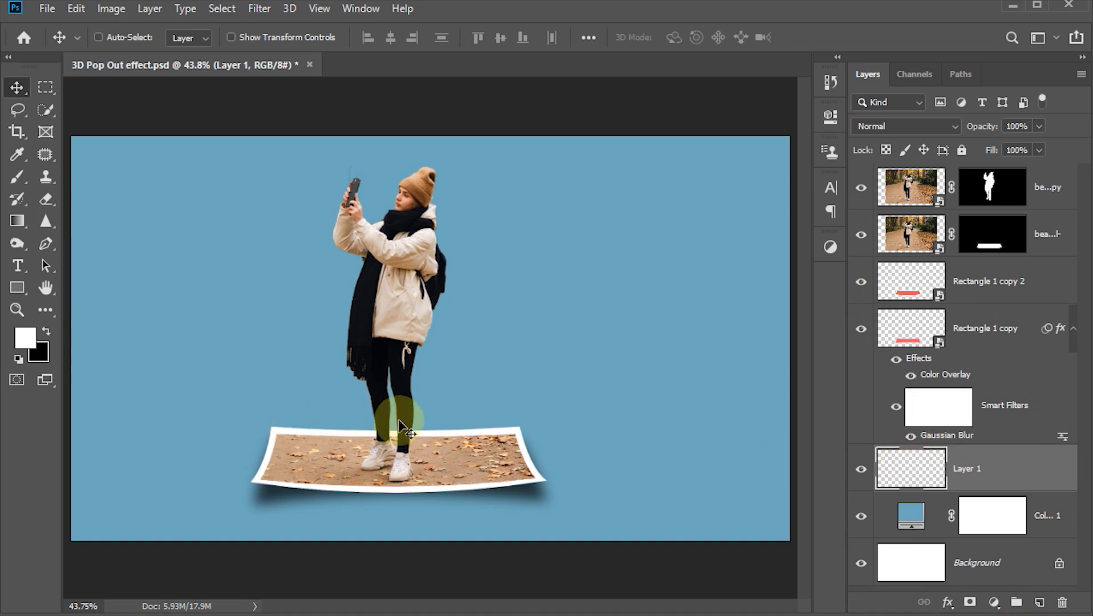
key("b")
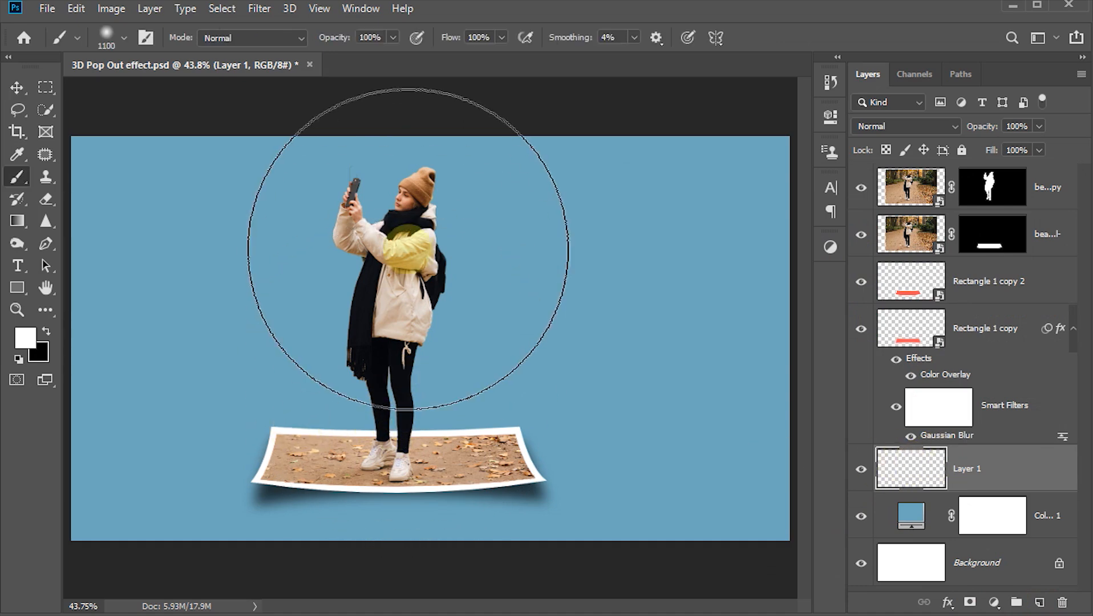
key("bracketleft")
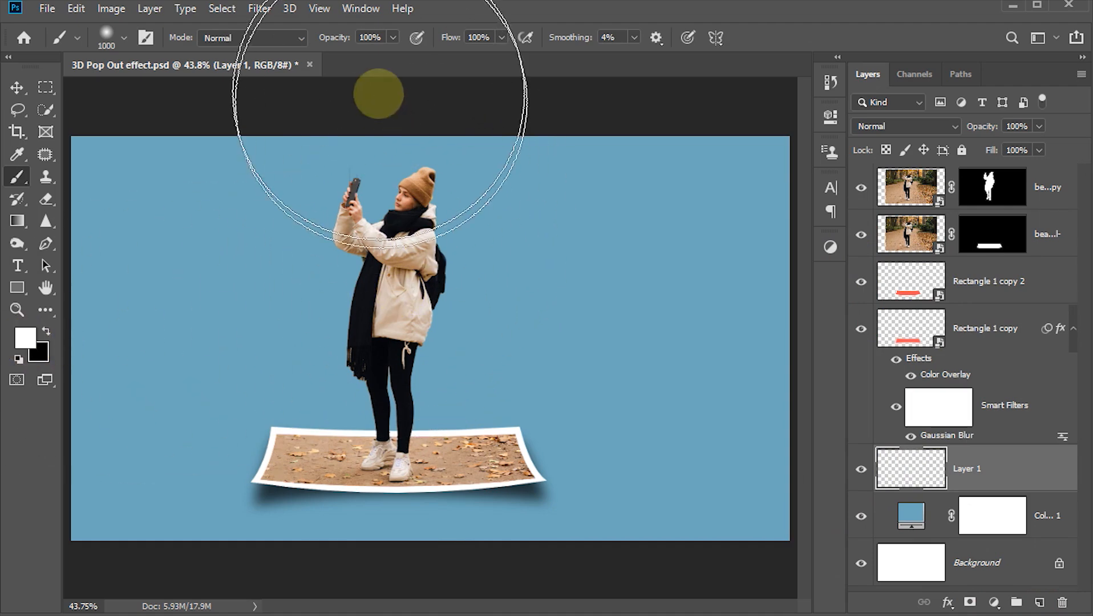
left_click(400, 284)
left_click(602, 386)
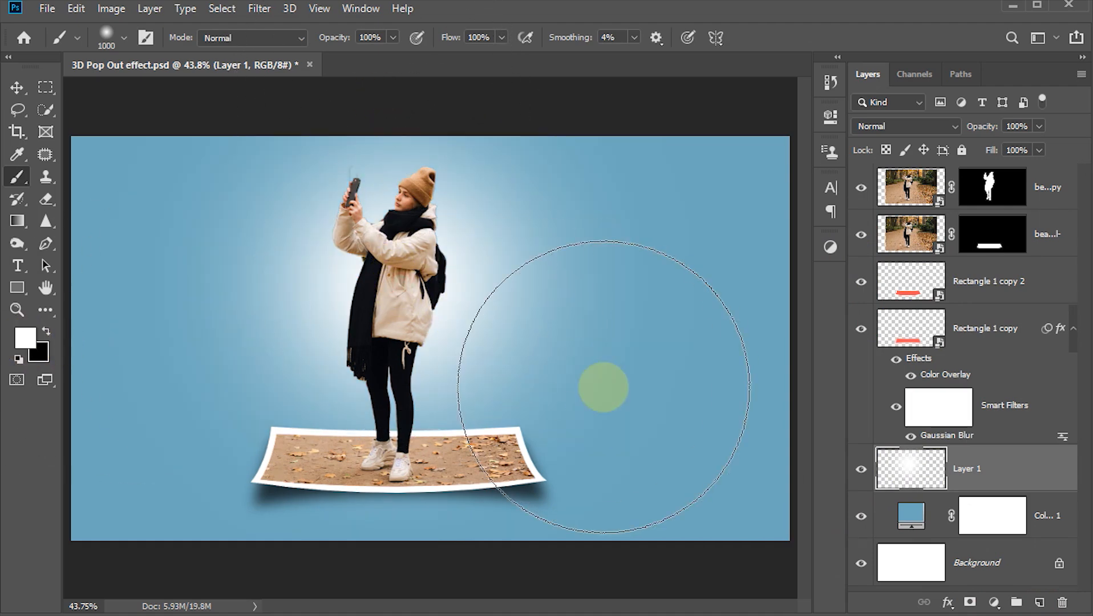
- Set the white glow layer's opacity to 60%
left_click(17, 87)
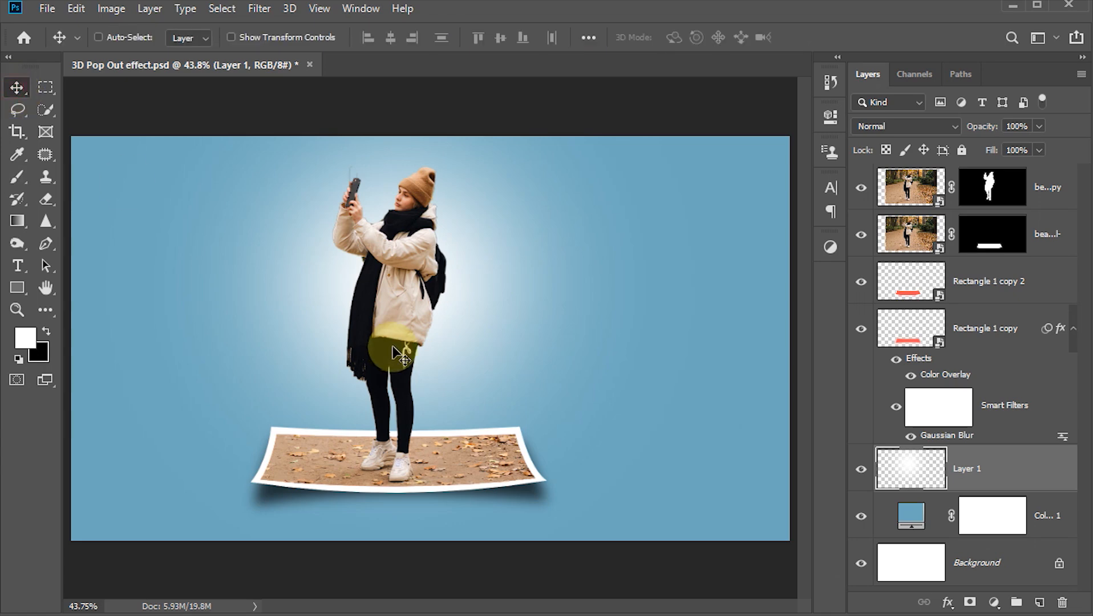
key("7")
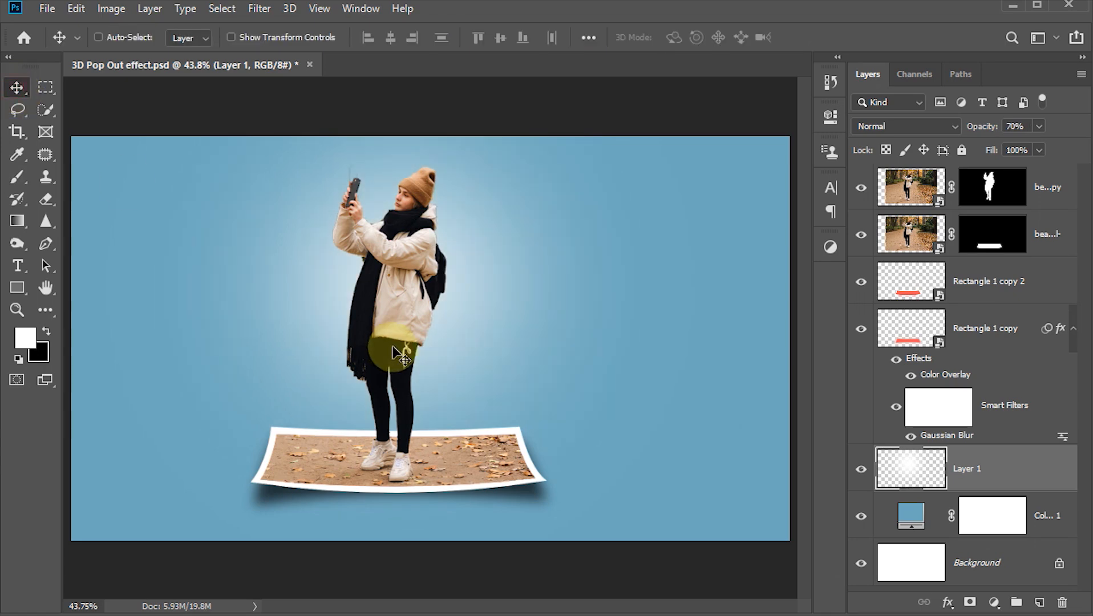
left_click(1025, 127)
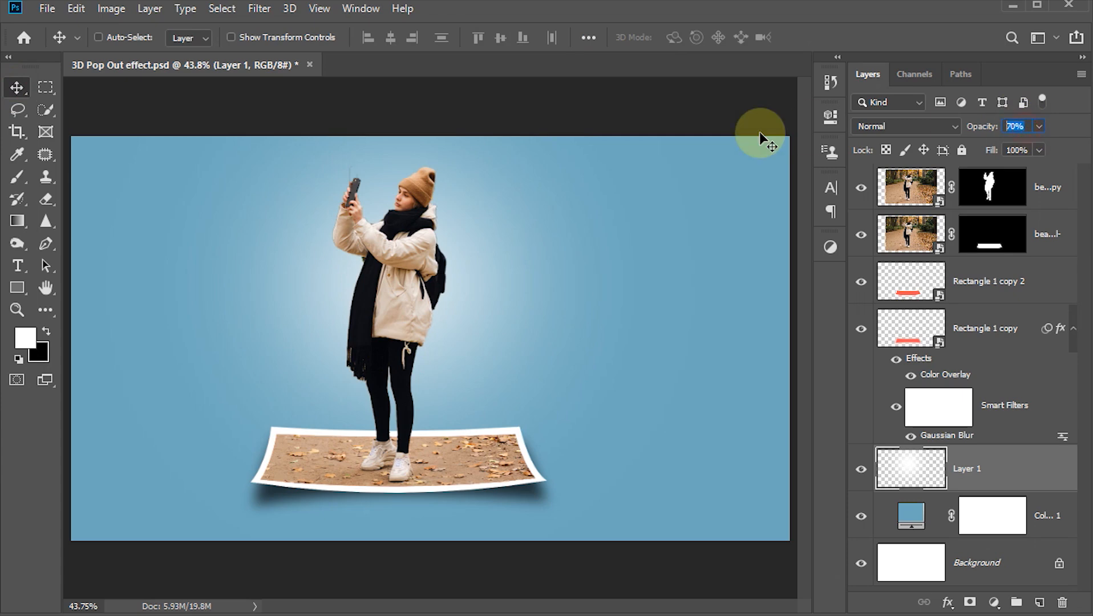
type("60")
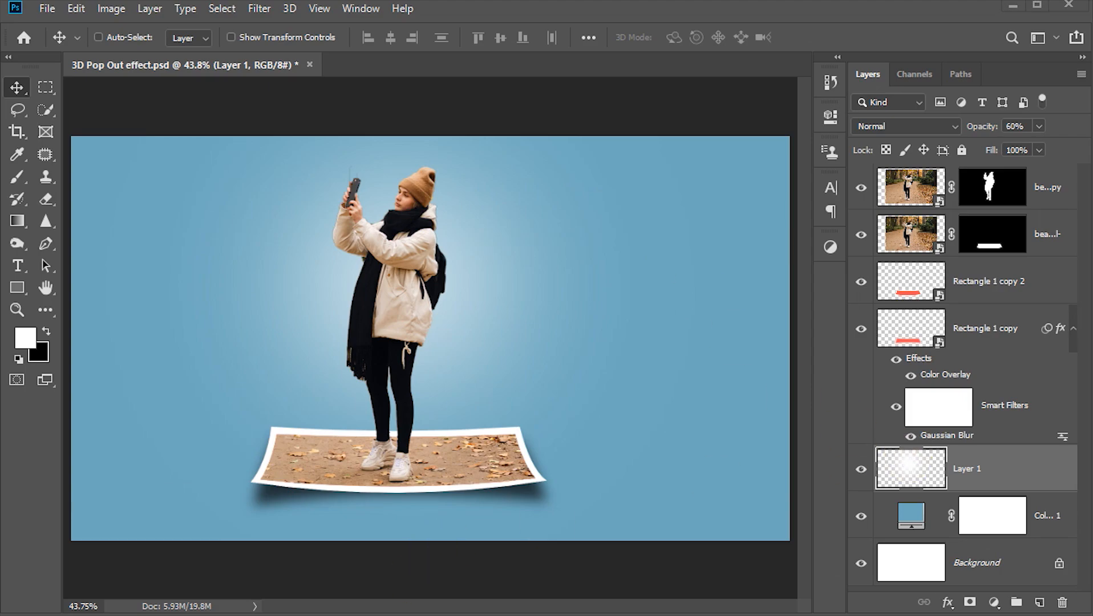
- Place the cloud image scaled down in the upper sky left of the woman and set its blend mode to Screen
left_click(251, 549)
left_click(439, 231)
left_click_drag(447, 207, 234, 308)
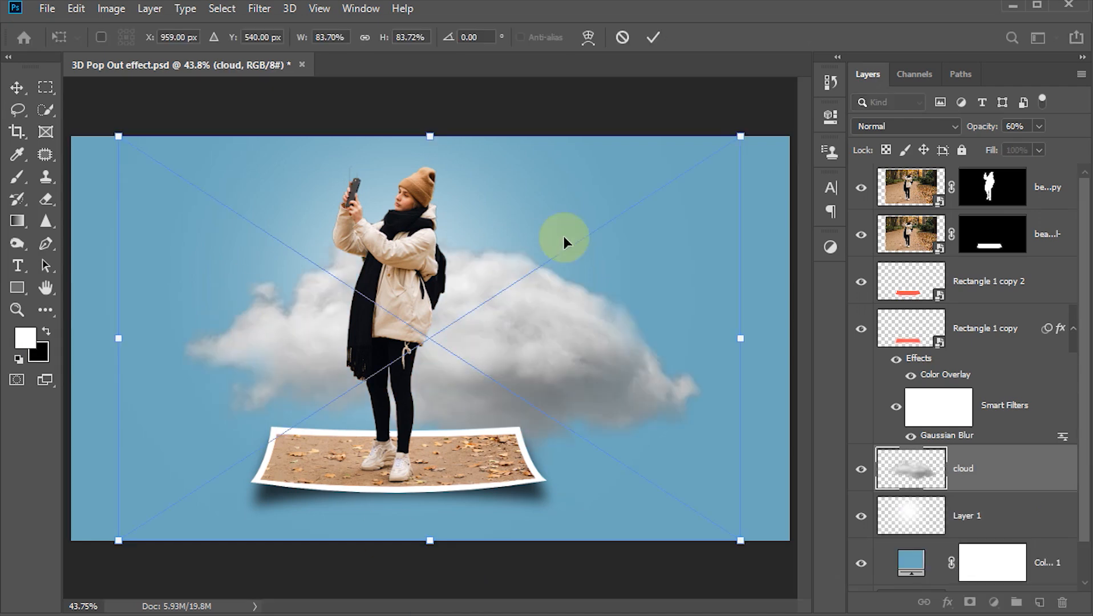
left_click_drag(741, 135, 421, 343)
left_click_drag(321, 444, 249, 225)
left_click_drag(344, 127, 288, 169)
left_click_drag(237, 266, 249, 235)
key("Return")
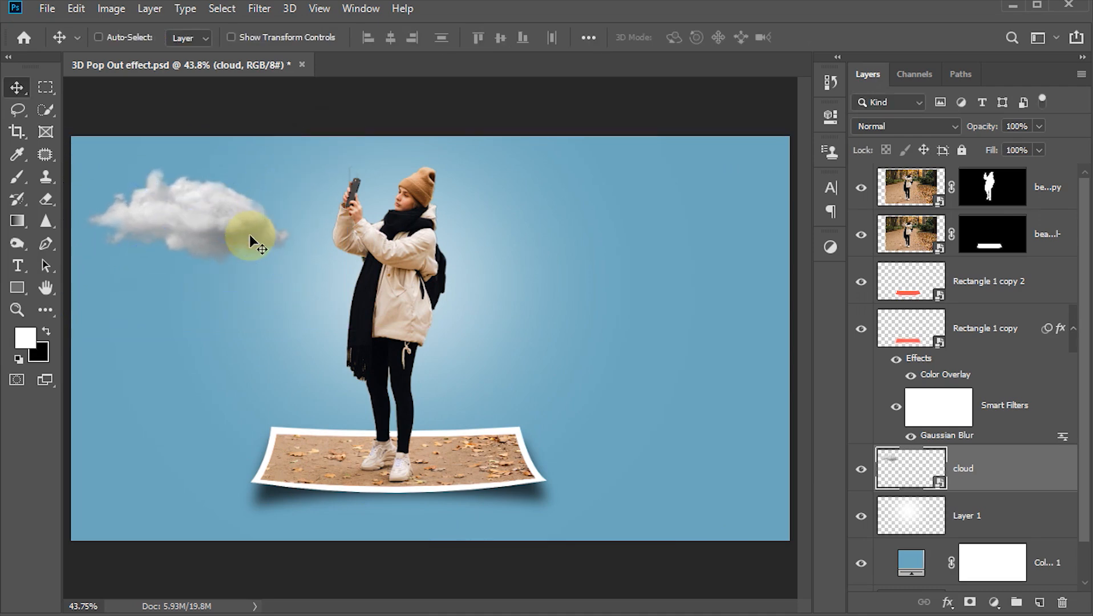
left_click(873, 126)
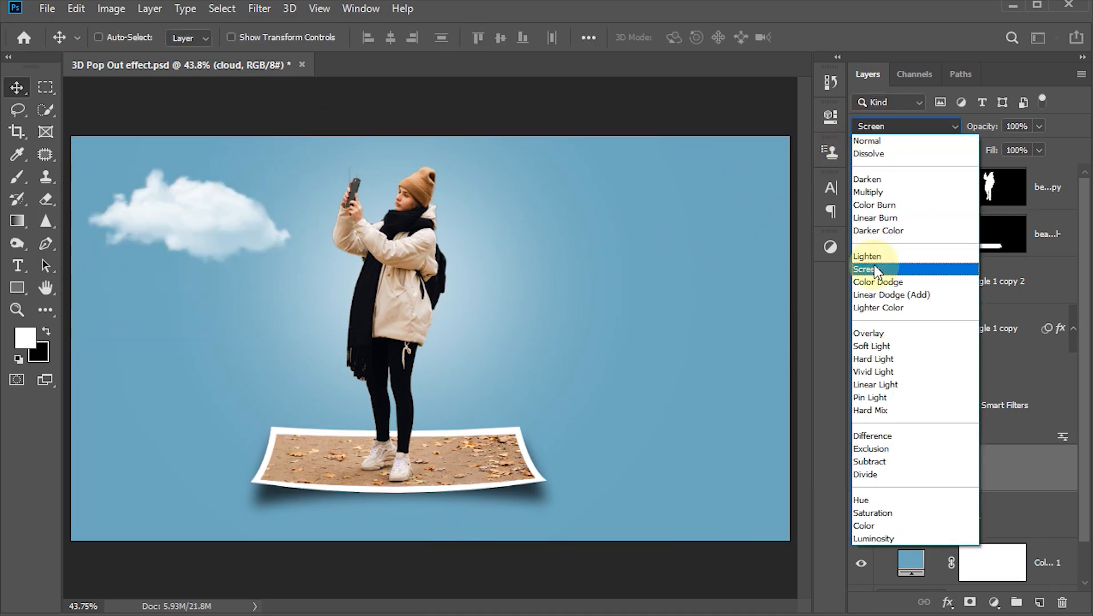
left_click(875, 269)
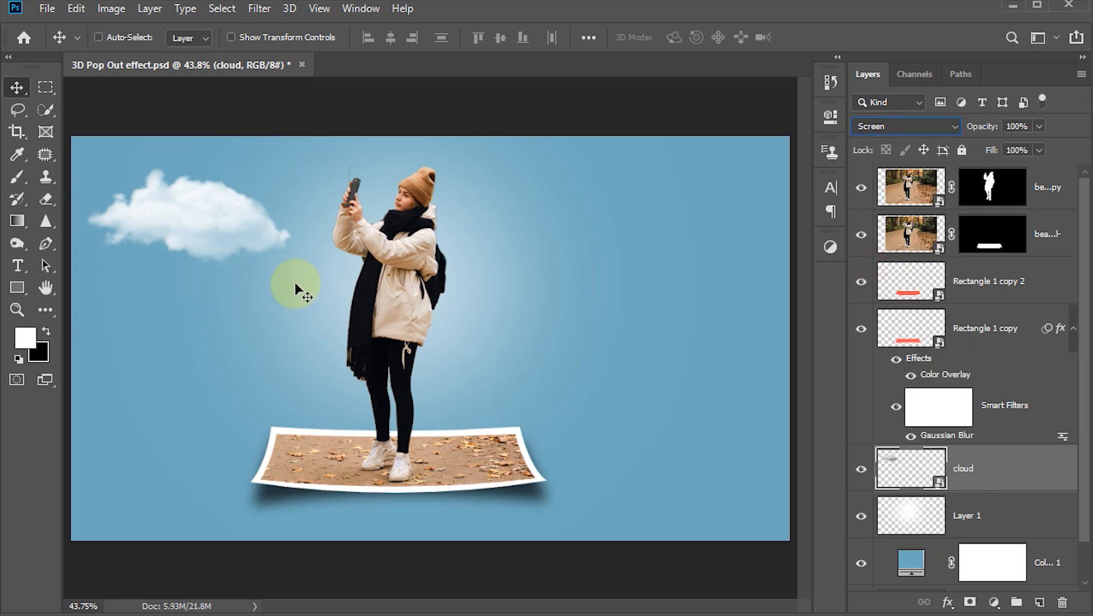
- Duplicate the cloud below the original, shrink the copy, flip it vertically and position it left of the woman's scarf
left_click_drag(219, 224, 220, 337)
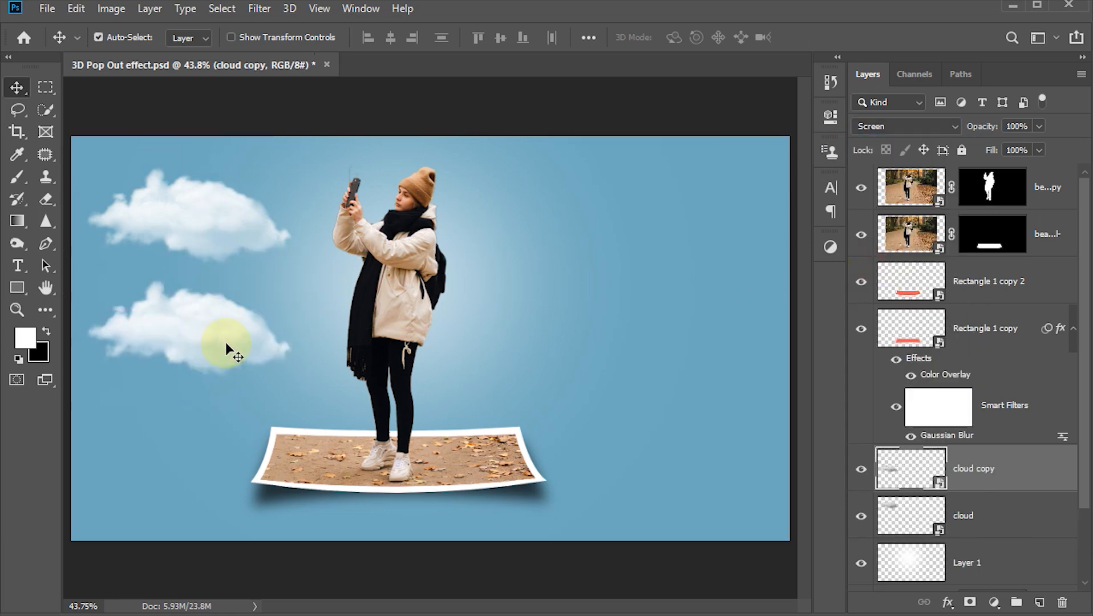
key("ctrl+t")
left_click_drag(307, 249, 185, 326)
right_click(140, 374)
left_click(186, 582)
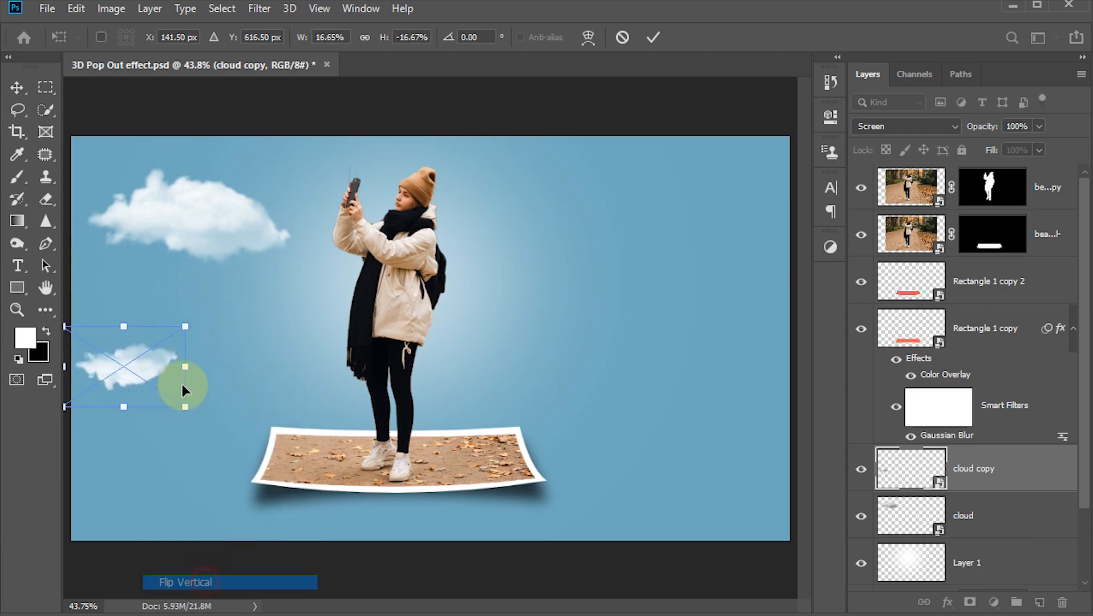
left_click_drag(139, 365, 233, 330)
left_click_drag(266, 367, 172, 320)
key("Return")
- Duplicate the large cloud to the upper sky at the canvas's right edge, enlarge it slightly and set its opacity to 50%
left_click_drag(167, 232, 690, 271)
key("ctrl+t")
left_click_drag(561, 295, 516, 322)
left_click_drag(687, 262, 662, 305)
key("Return")
key("5")
- Duplicate the faint cloud, shrink the copy to about 16% below it right of the woman, and set its opacity to 100%
key("ctrl")
key("ctrl+t")
left_click_drag(766, 182, 596, 291)
left_click_drag(573, 335, 622, 309)
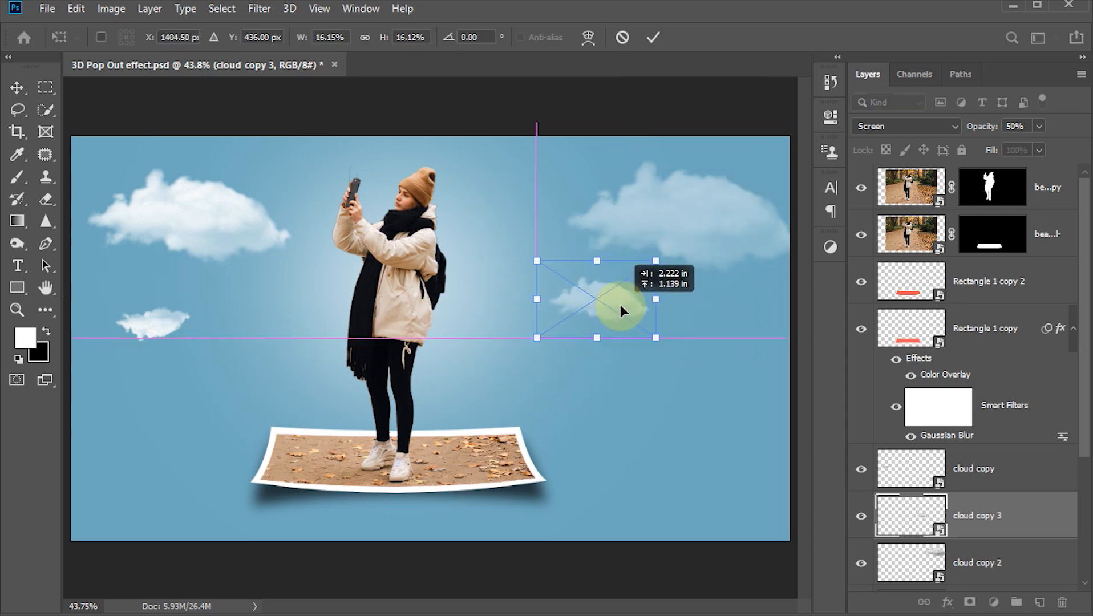
key("Return")
key("0")
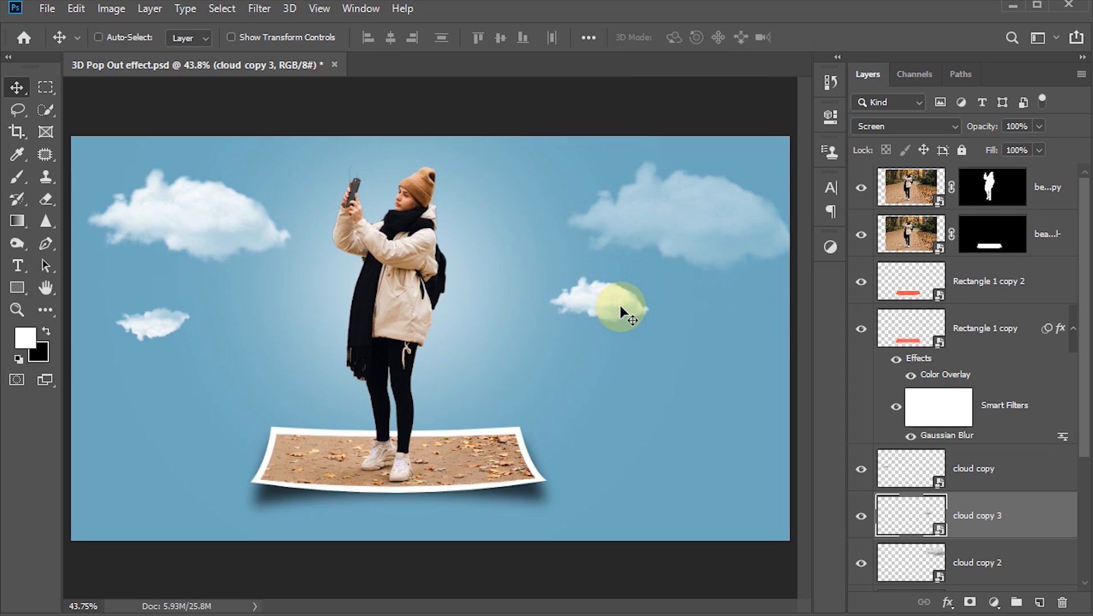
- Duplicate the small right-hand cloud, shrink the copy beside the woman's hat, and set its opacity to 70%
left_click_drag(618, 312, 578, 276)
key("ctrl+t")
left_click_drag(478, 219, 525, 184)
key("Return")
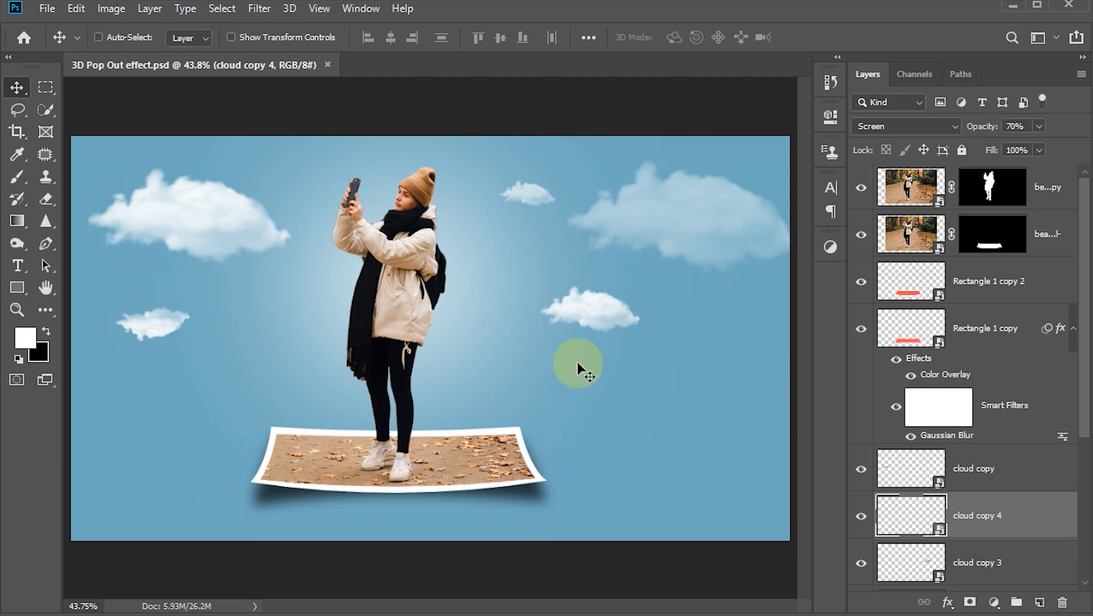
- Add a Levels adjustment above all layers with the black input at 14 and the white input at 249
left_click(921, 174)
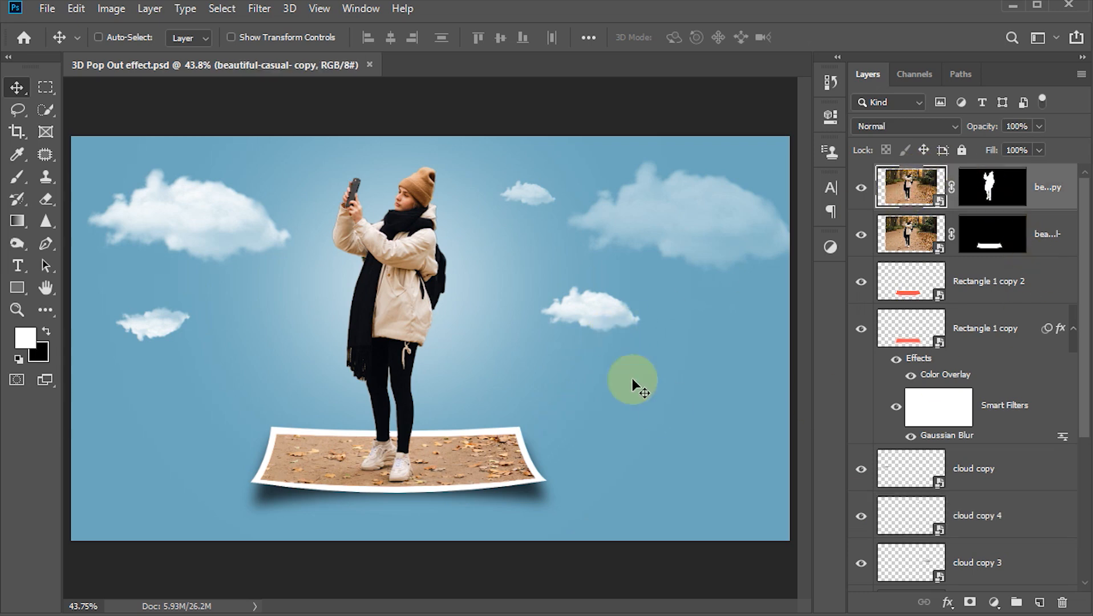
left_click(993, 602)
left_click(976, 367)
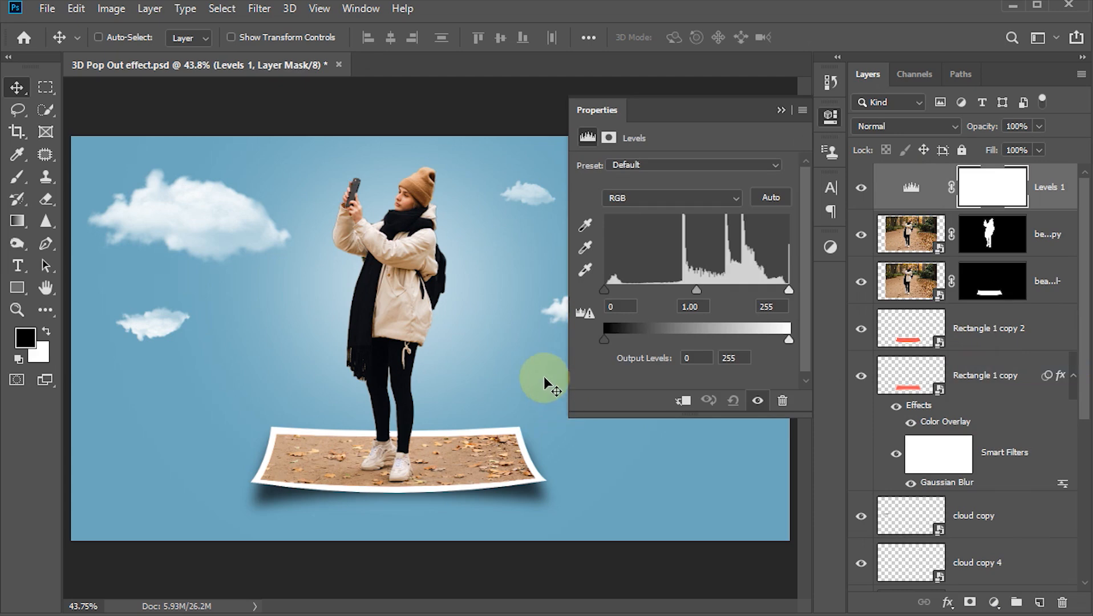
left_click_drag(605, 291, 617, 291)
left_click(620, 307)
type("14")
left_click_drag(787, 292, 785, 287)
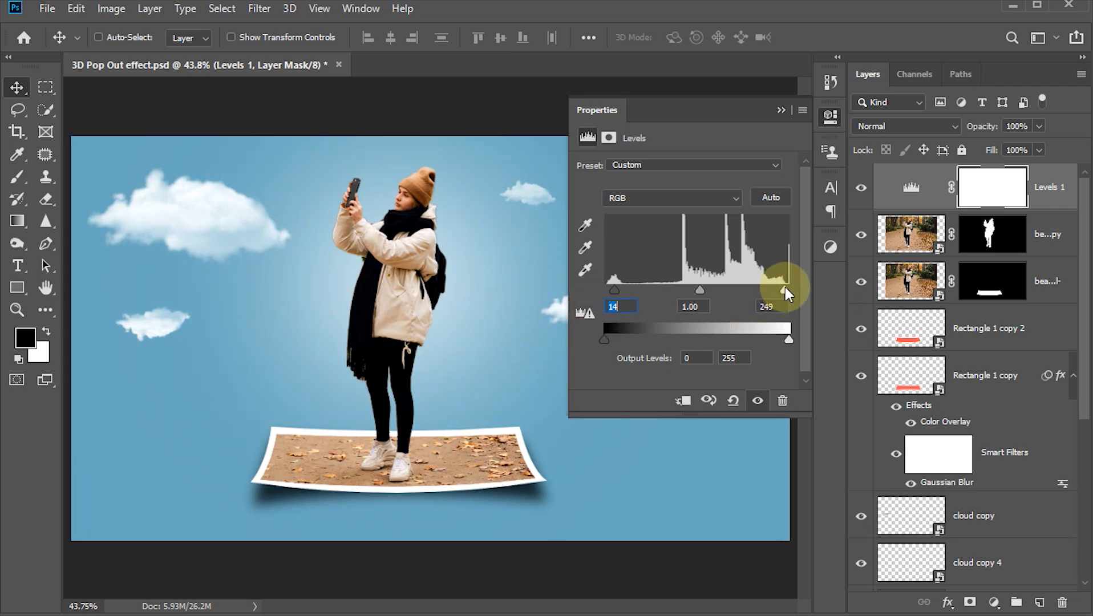
left_click(834, 117)
- Save the document and show the whole composition fitted to the screen without the interface panels
key("ctrl+s")
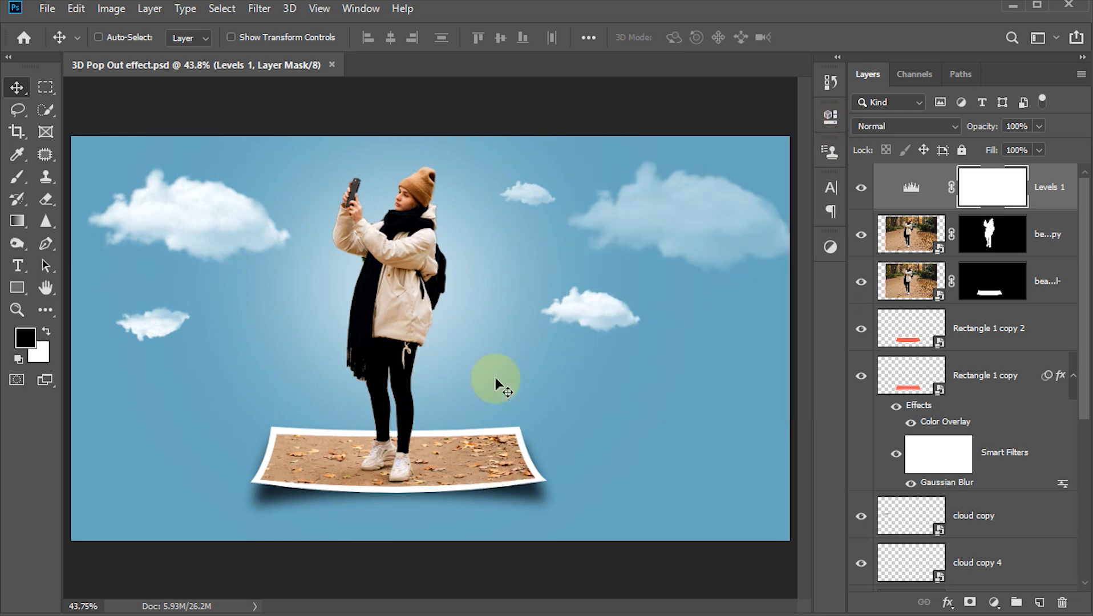
key("Tab")
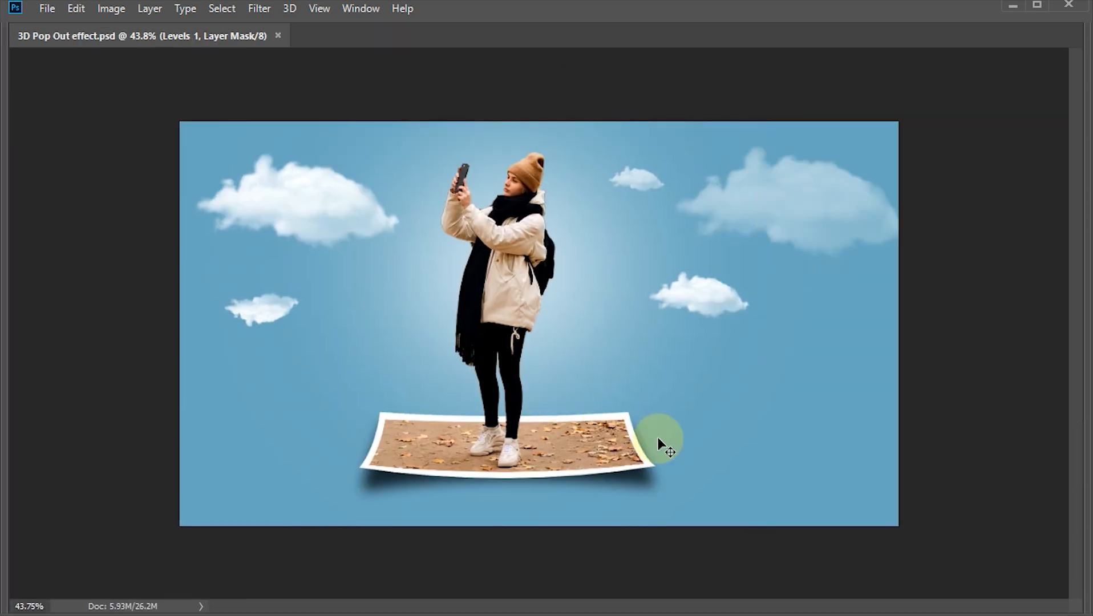
key("ctrl+0")
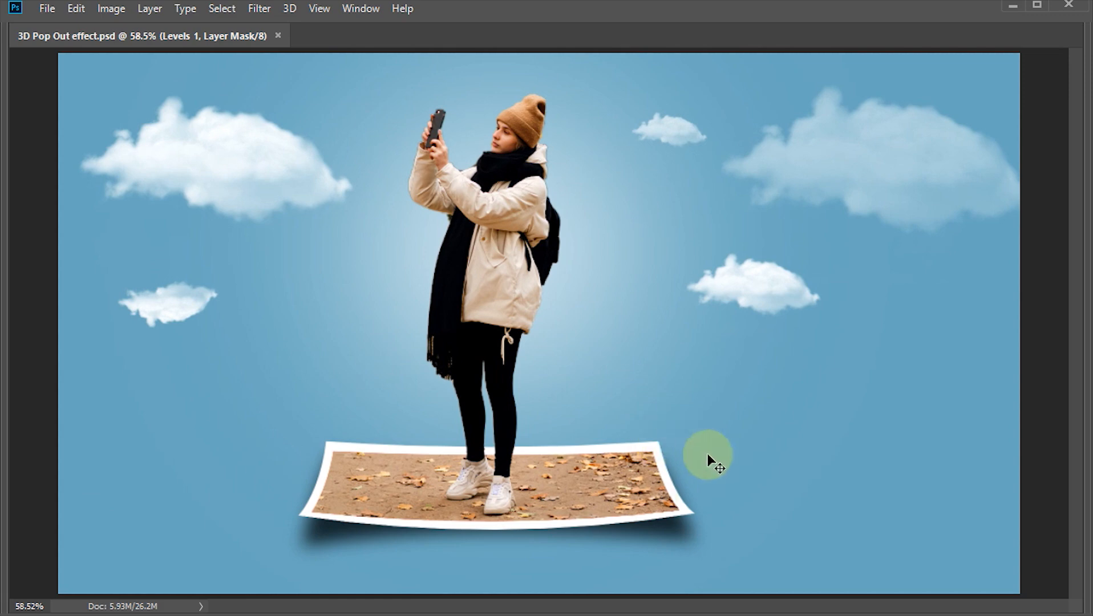